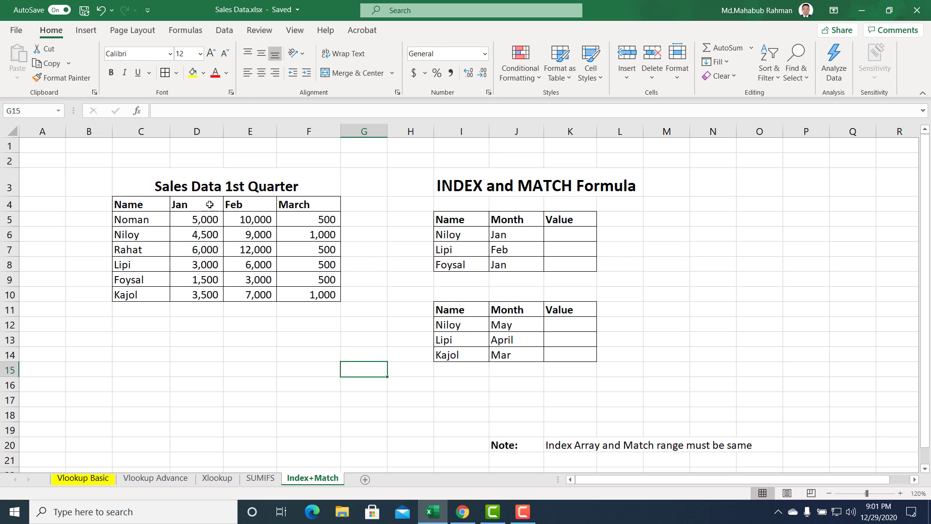
Step: Examine the 1st-quarter sales table C4:F10: its name column, month headers and data rows
{"action": "left_click_drag", "start_coordinate": [137, 207], "coordinate": [335, 296]}
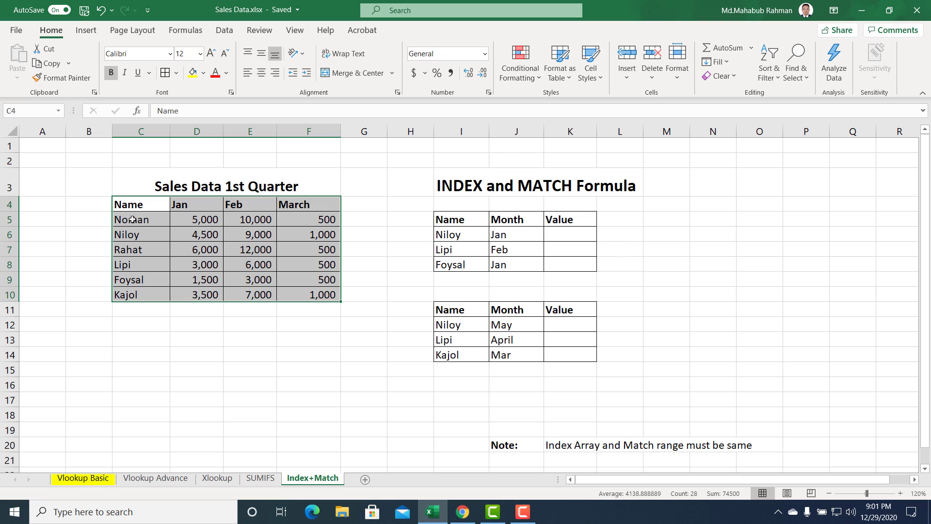
{"action": "left_click_drag", "start_coordinate": [131, 221], "coordinate": [132, 293]}
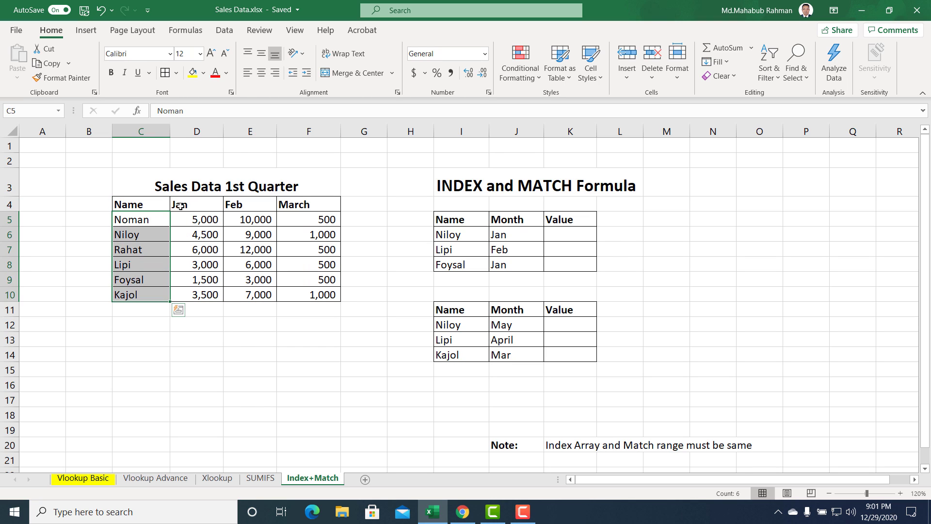
{"action": "left_click_drag", "start_coordinate": [180, 206], "coordinate": [237, 205]}
{"action": "left_click", "coordinate": [153, 221]}
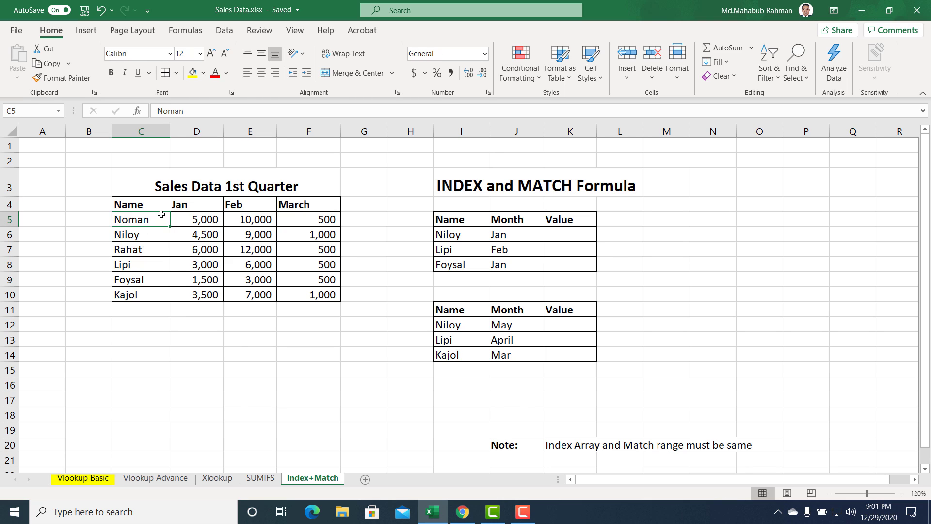
{"action": "left_click", "coordinate": [183, 206]}
{"action": "left_click", "coordinate": [236, 205]}
{"action": "left_click", "coordinate": [290, 206]}
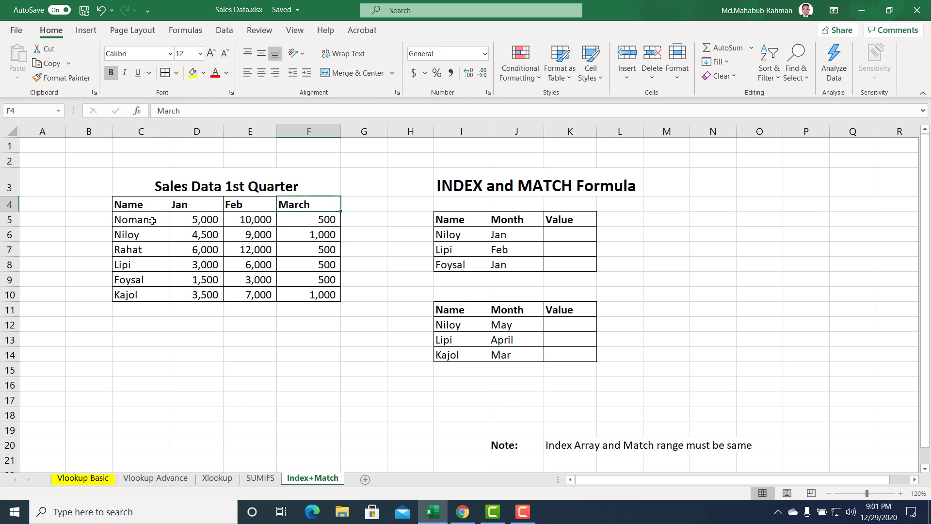
{"action": "left_click_drag", "start_coordinate": [153, 221], "coordinate": [309, 228]}
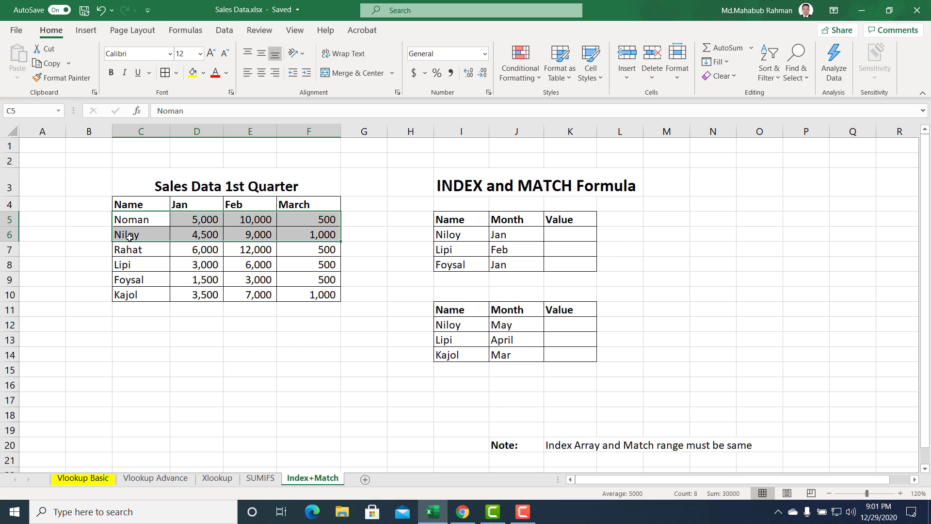
{"action": "left_click_drag", "start_coordinate": [141, 236], "coordinate": [301, 243]}
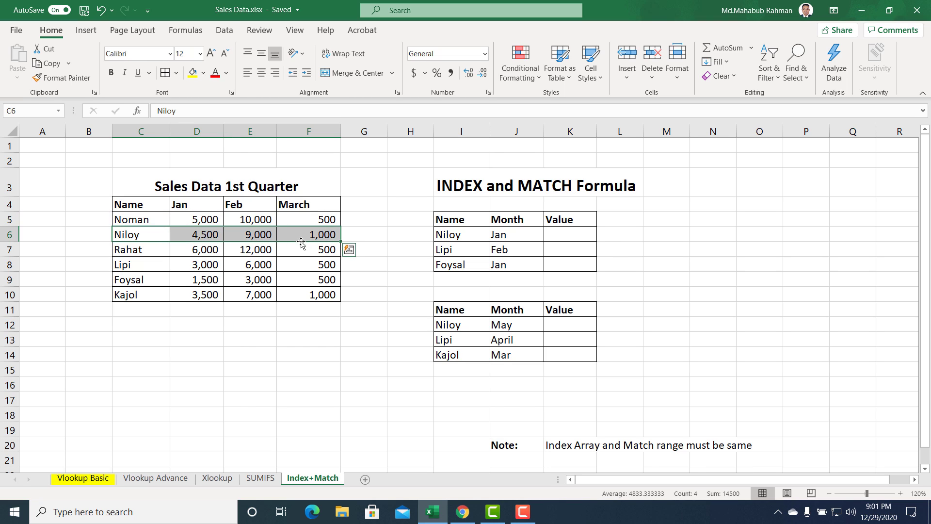
{"action": "left_click_drag", "start_coordinate": [132, 207], "coordinate": [311, 296]}
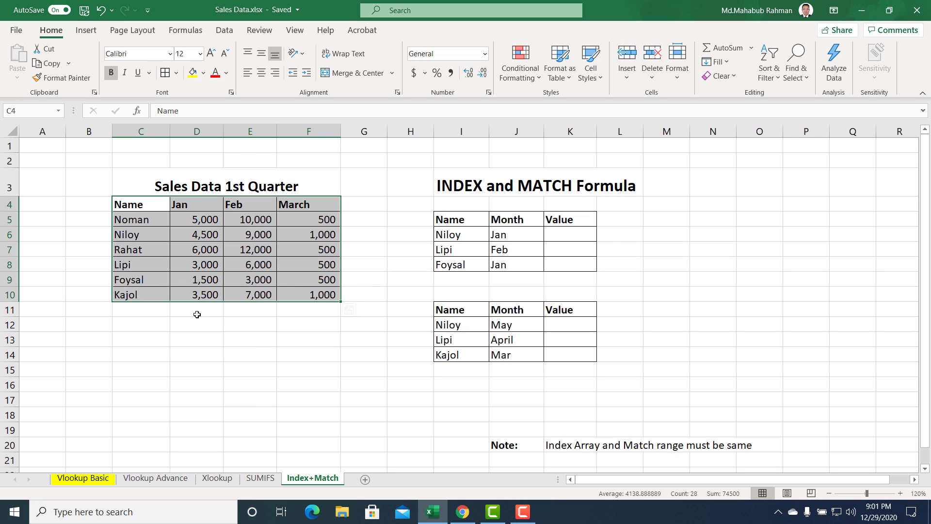
Step: Compare the names and months in the upper lookup table I5:K8 with the name entries in the sales table
{"action": "left_click", "coordinate": [448, 222]}
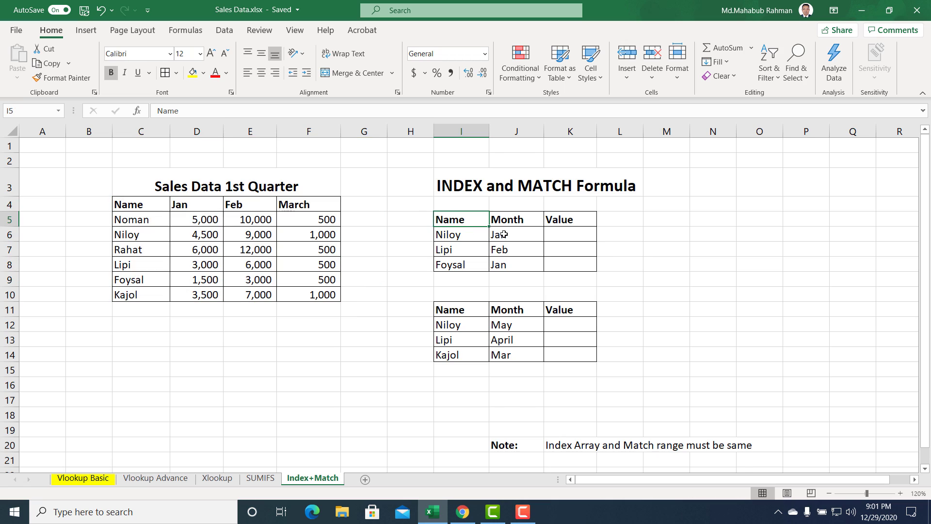
{"action": "left_click_drag", "start_coordinate": [456, 238], "coordinate": [458, 261]}
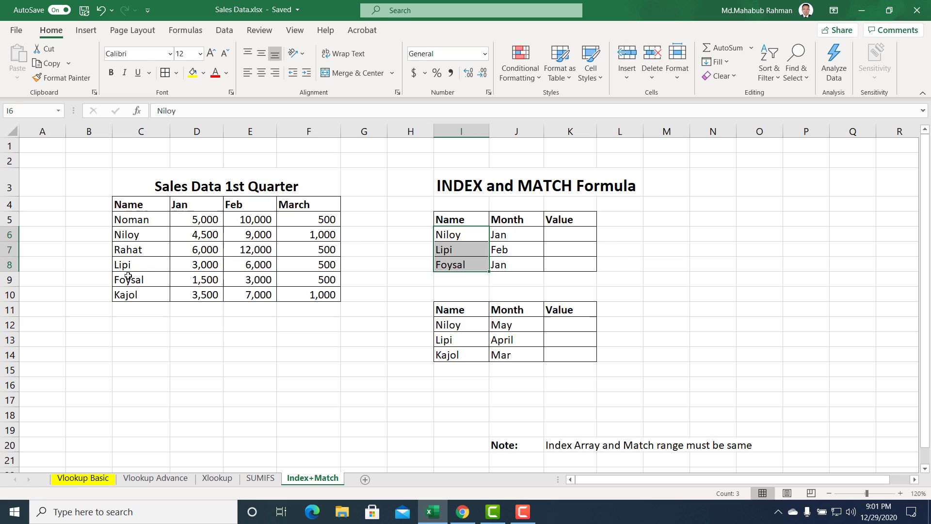
{"action": "left_click", "coordinate": [139, 237]}
{"action": "left_click", "coordinate": [135, 262]}
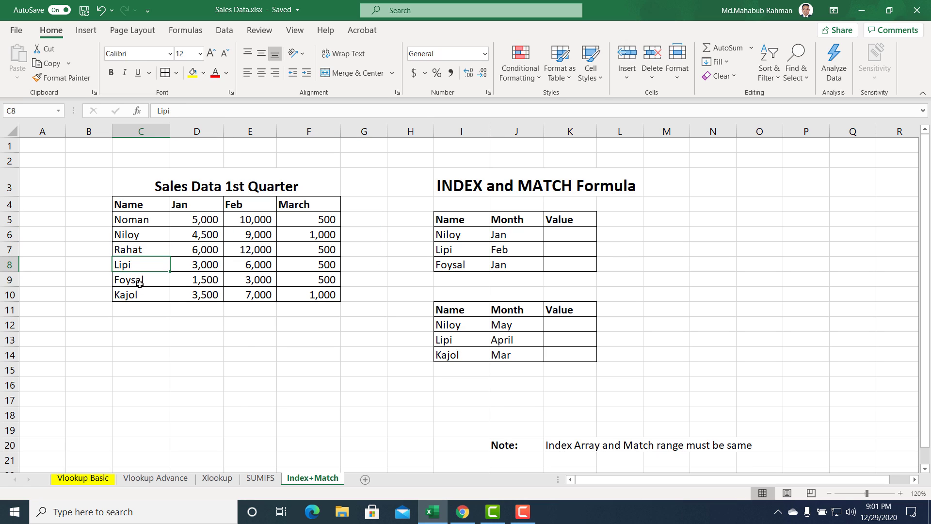
{"action": "left_click", "coordinate": [139, 284]}
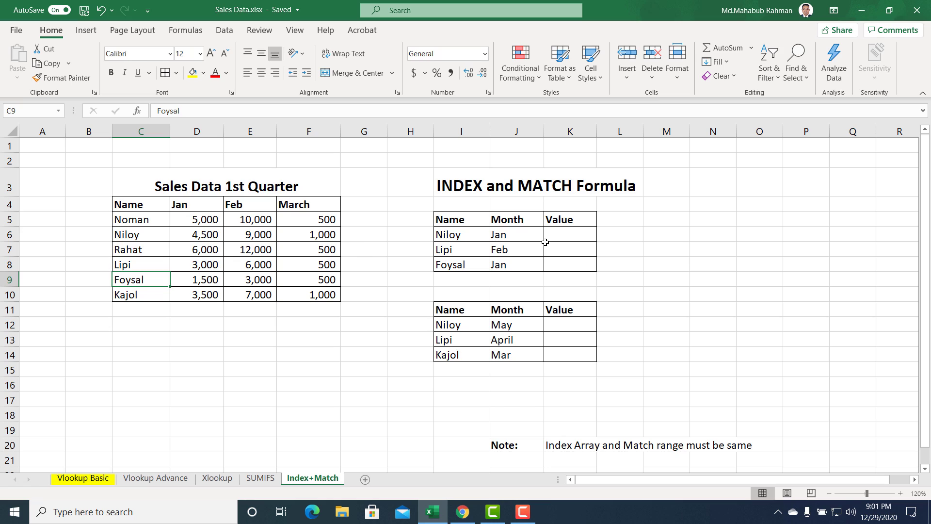
{"action": "left_click_drag", "start_coordinate": [453, 221], "coordinate": [509, 265]}
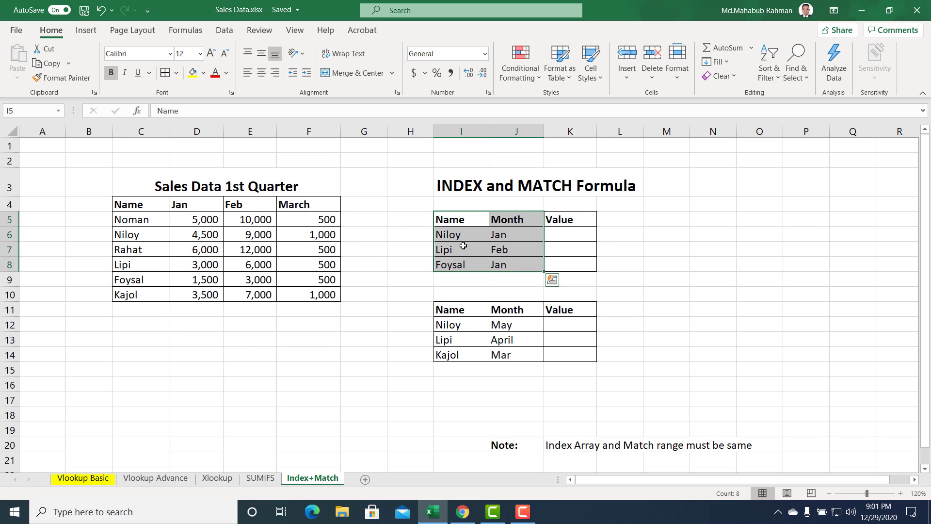
{"action": "left_click", "coordinate": [507, 237]}
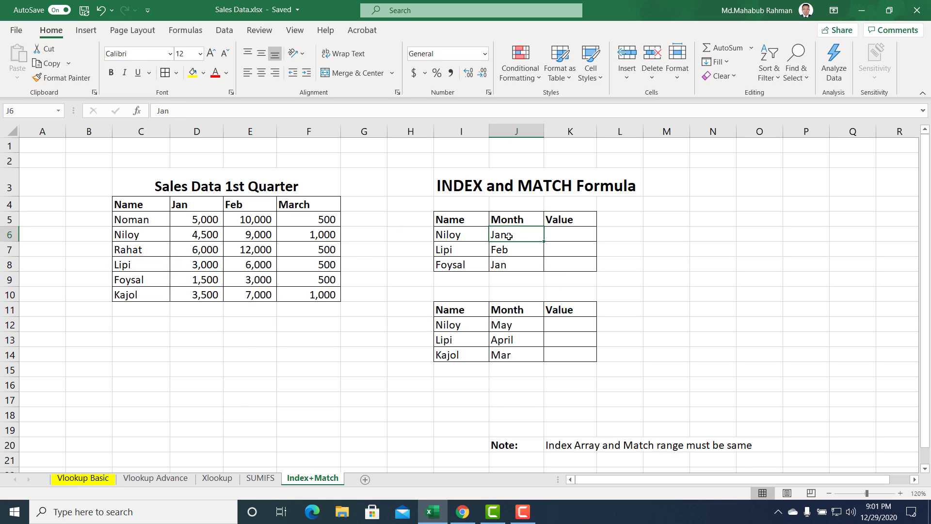
{"action": "left_click", "coordinate": [506, 250]}
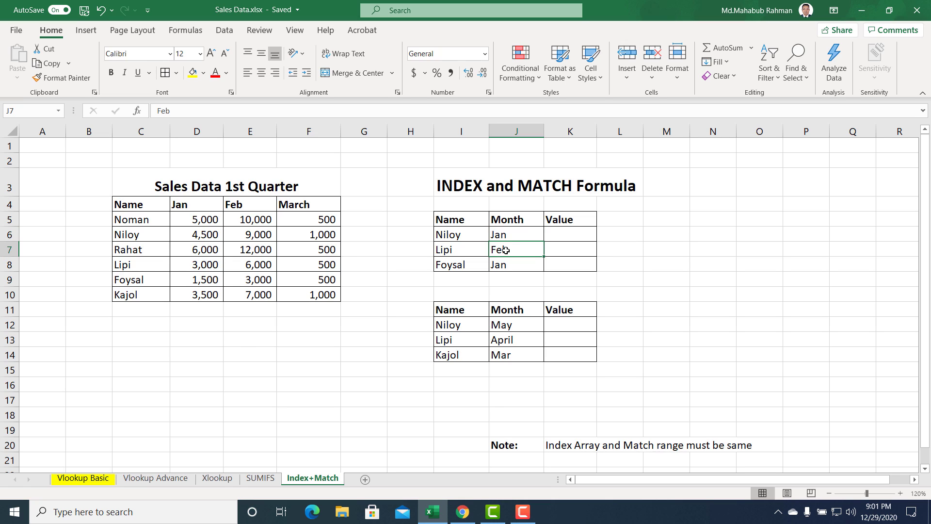
{"action": "left_click", "coordinate": [510, 267]}
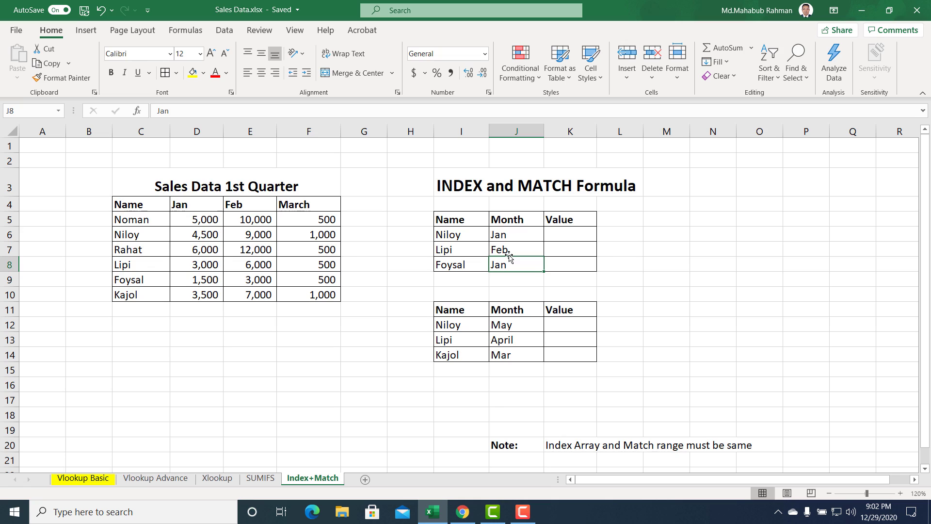
{"action": "left_click", "coordinate": [548, 235]}
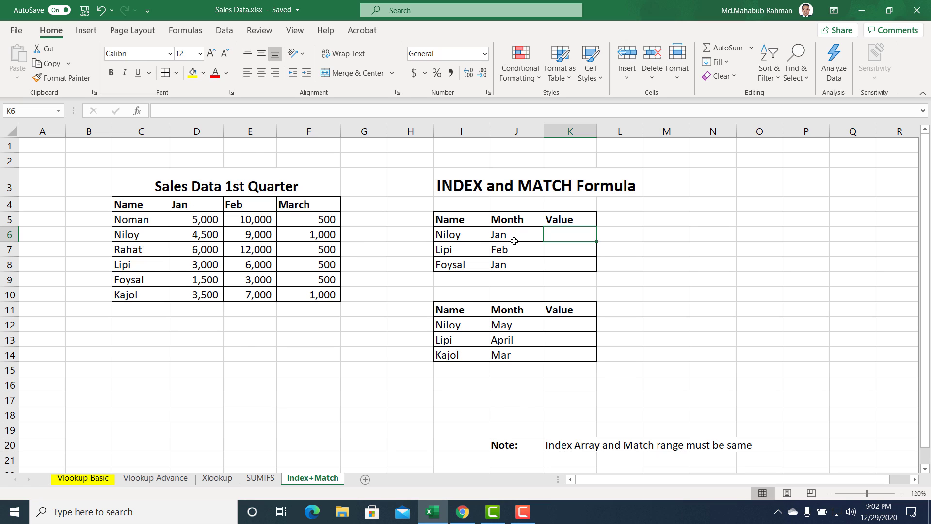
{"action": "left_click_drag", "start_coordinate": [499, 237], "coordinate": [500, 264]}
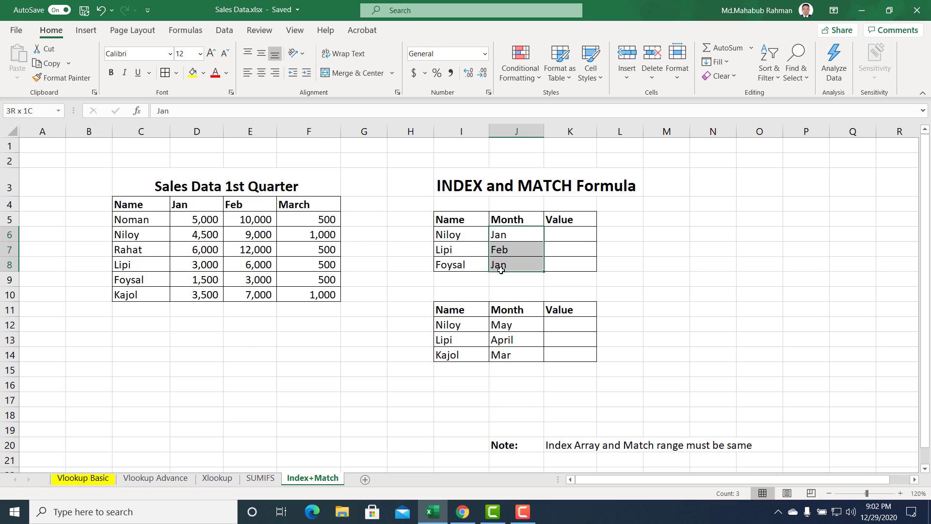
{"action": "left_click", "coordinate": [492, 237]}
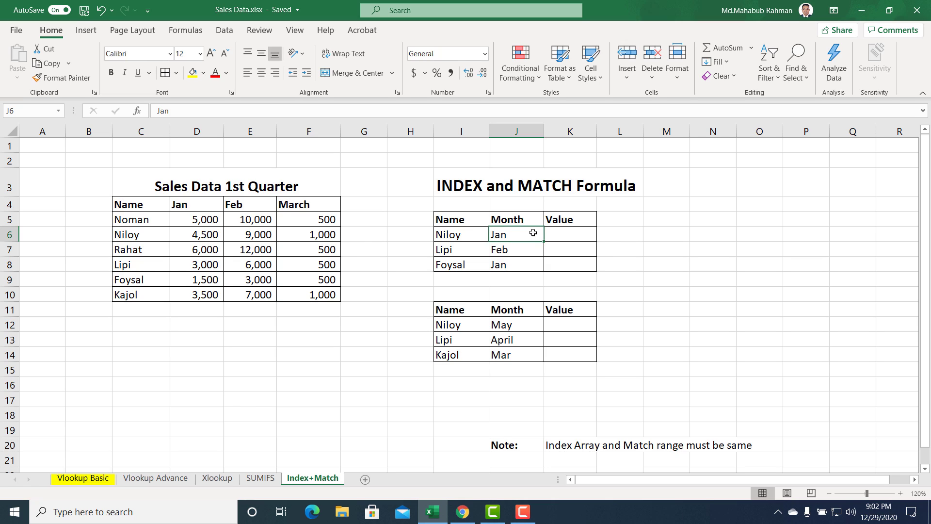
Step: Start an INDEX formula in K6 with the whole sales table C4:F10 as its array
{"action": "left_click", "coordinate": [558, 234]}
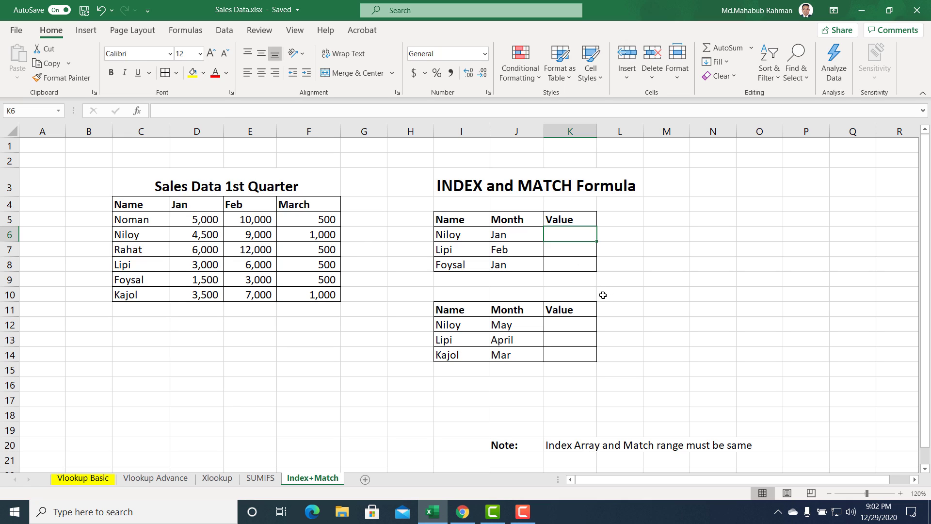
{"action": "type", "text": "="}
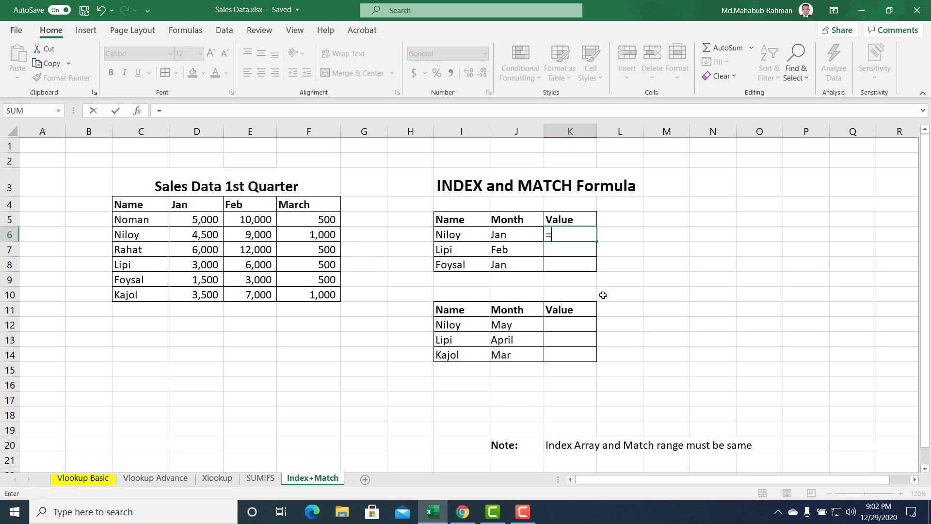
{"action": "type", "text": "in"}
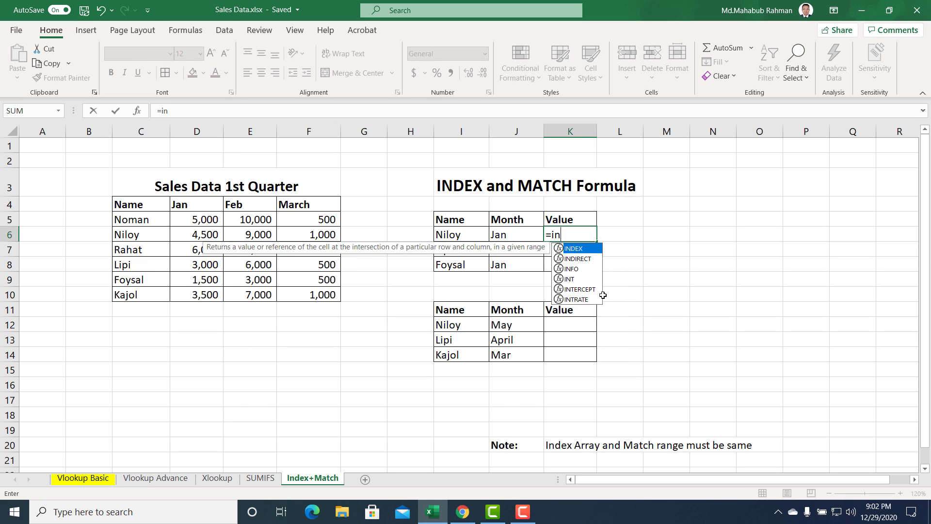
{"action": "type", "text": "d"}
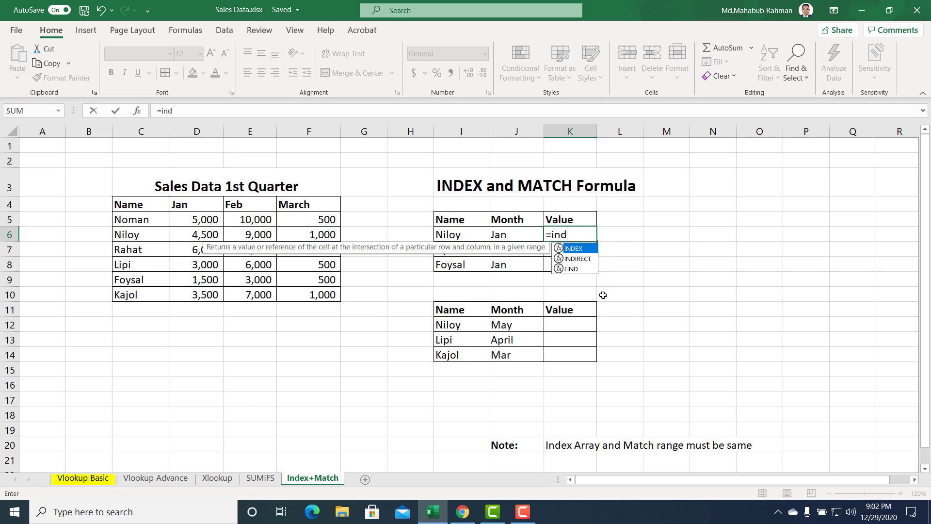
{"action": "key", "text": "Tab"}
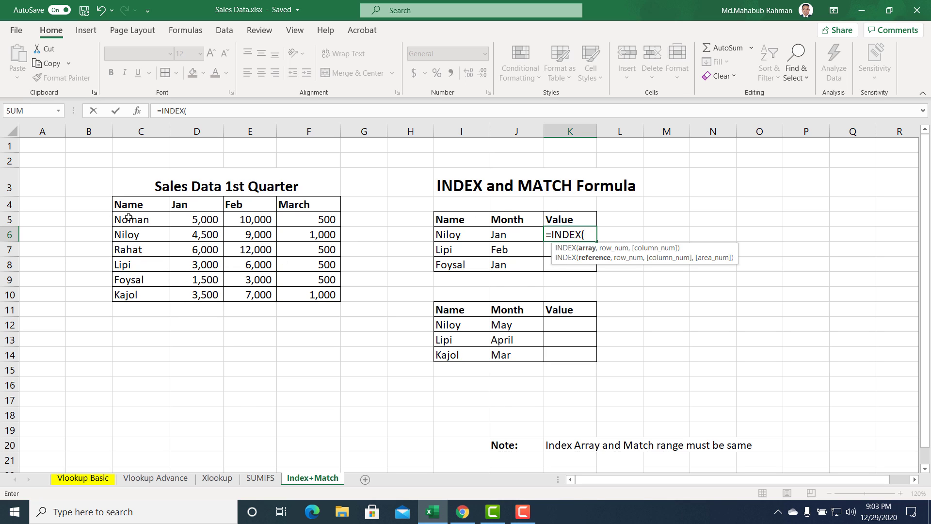
{"action": "left_click_drag", "start_coordinate": [121, 204], "coordinate": [299, 293]}
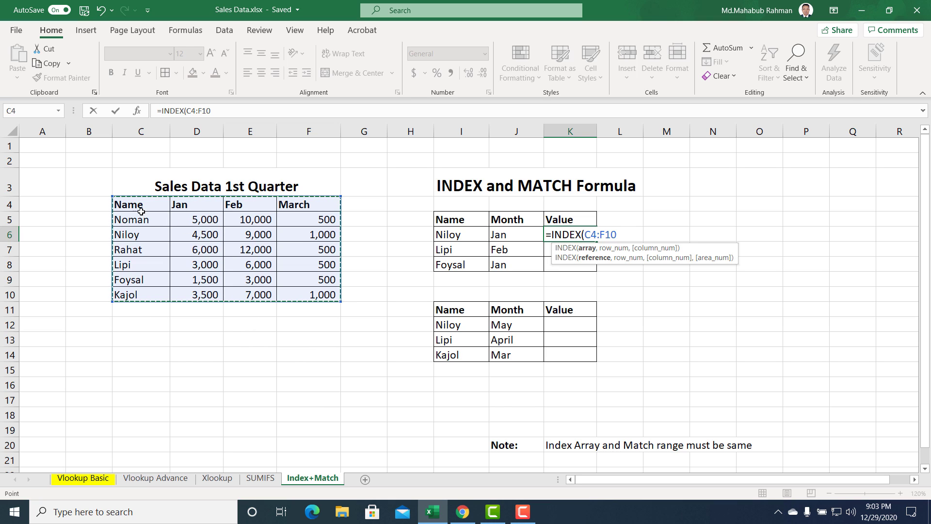
Step: Try using only the sales figures D5:F10, without names and headers, as the INDEX array
{"action": "left_click_drag", "start_coordinate": [127, 205], "coordinate": [298, 289]}
{"action": "left_click_drag", "start_coordinate": [189, 219], "coordinate": [248, 244]}
{"action": "left_click_drag", "start_coordinate": [302, 282], "coordinate": [308, 295]}
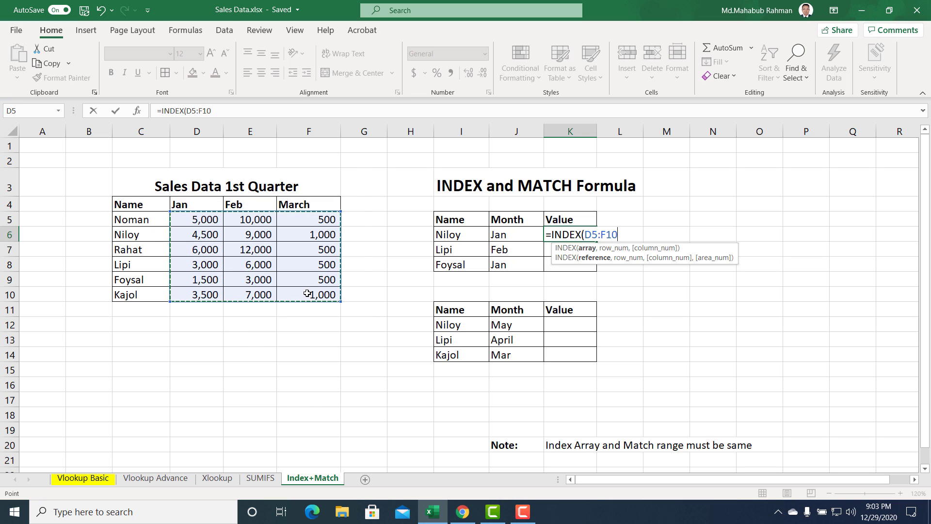
{"action": "left_click_drag", "start_coordinate": [196, 221], "coordinate": [320, 287]}
Step: Set the INDEX array to the full sales table as the absolute reference $C$4:$F$10
{"action": "left_click_drag", "start_coordinate": [132, 204], "coordinate": [316, 294]}
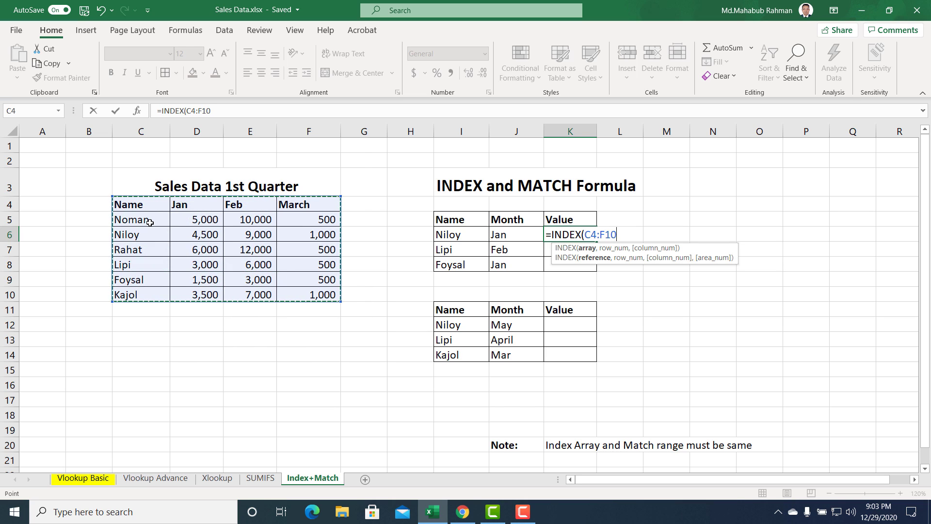
{"action": "left_click_drag", "start_coordinate": [119, 201], "coordinate": [314, 294]}
{"action": "key", "text": "F4"}
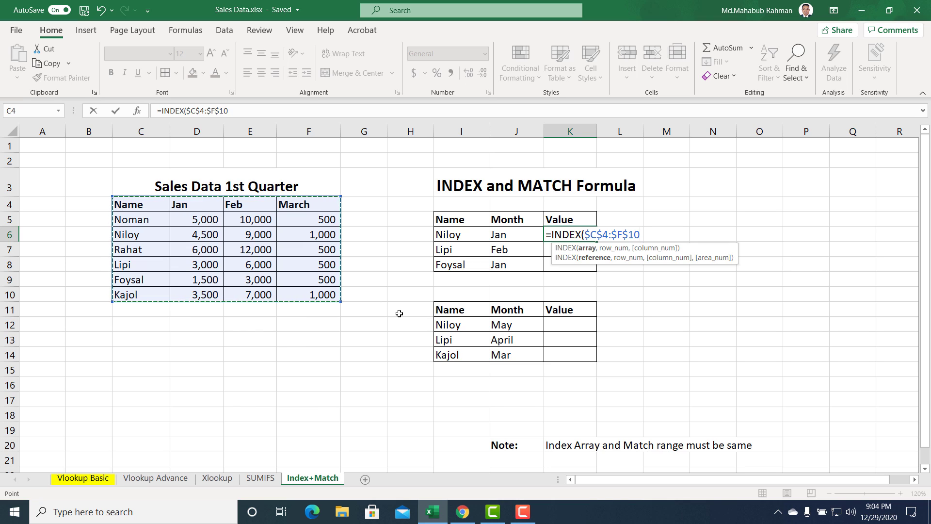
{"action": "type", "text": ","}
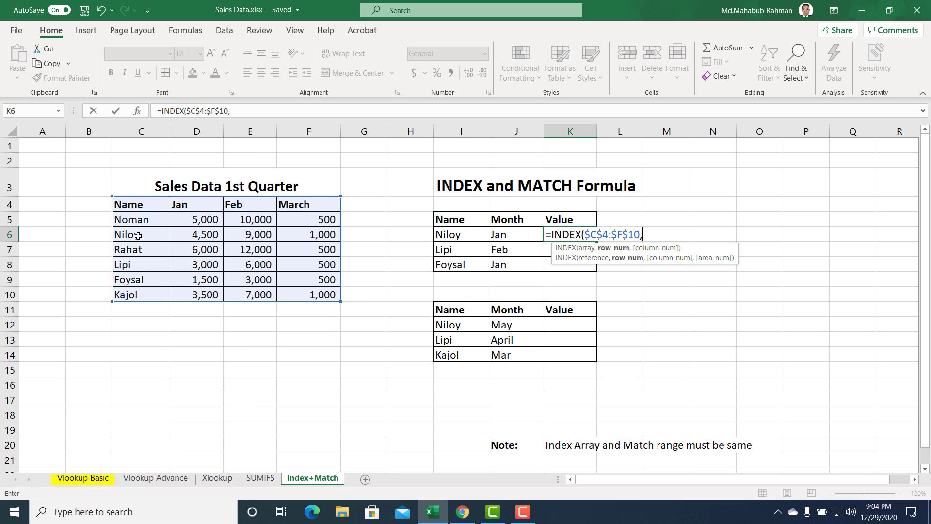
Step: Complete the INDEX formula in K6 with row number 3 and column number 2
{"action": "type", "text": "3,"}
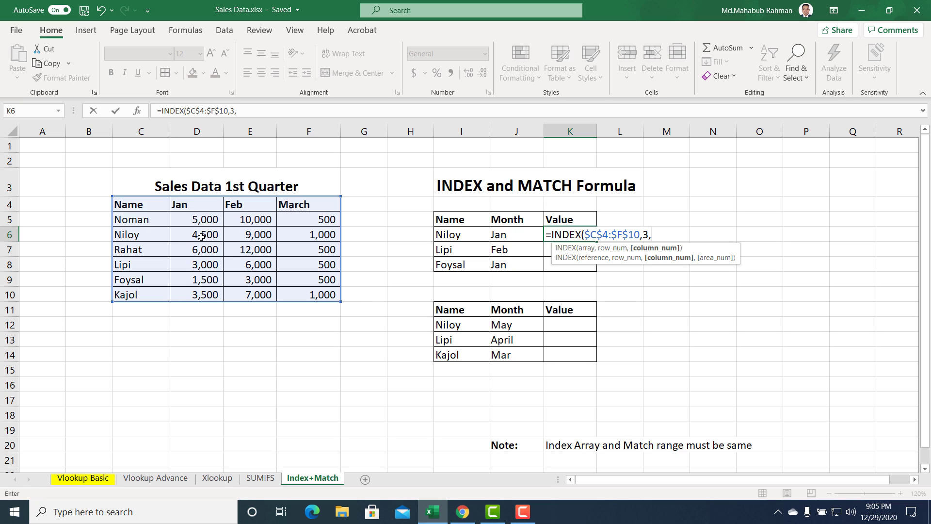
{"action": "type", "text": "2"}
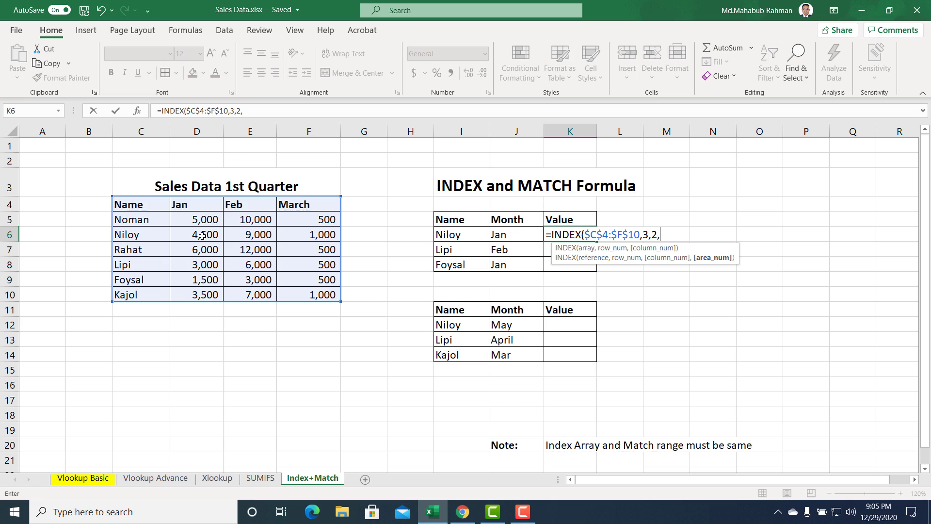
{"action": "type", "text": ")"}
{"action": "key", "text": "Return"}
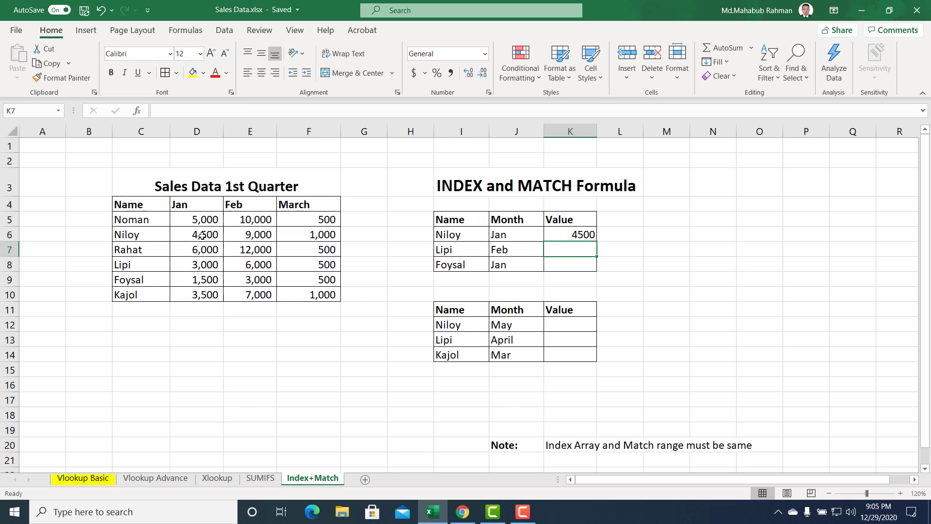
Step: Highlight cells C6:D6 of the sales table with yellow fill
{"action": "left_click", "coordinate": [121, 231]}
{"action": "left_click", "coordinate": [183, 234], "text": "shift"}
{"action": "left_click", "coordinate": [192, 73]}
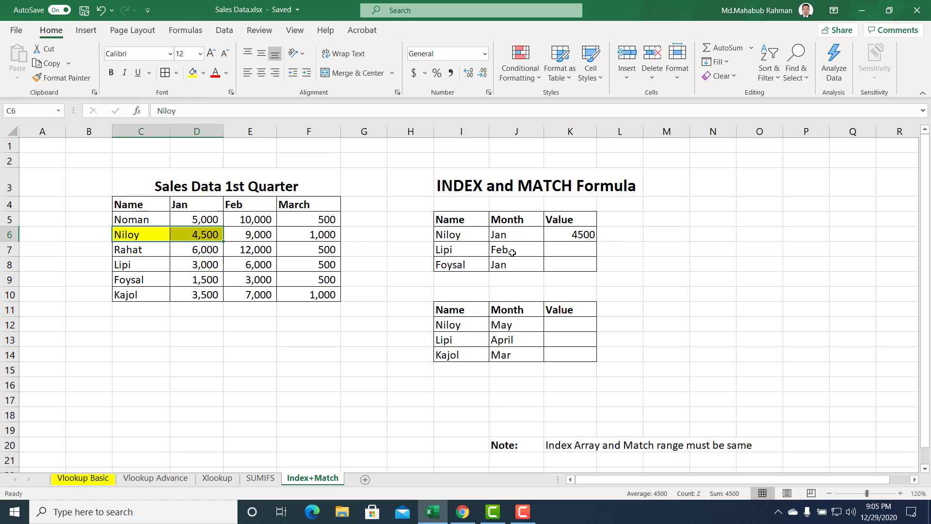
Step: Check the INDEX formula in K6 and change the month in J6 to Feb
{"action": "left_click", "coordinate": [590, 236]}
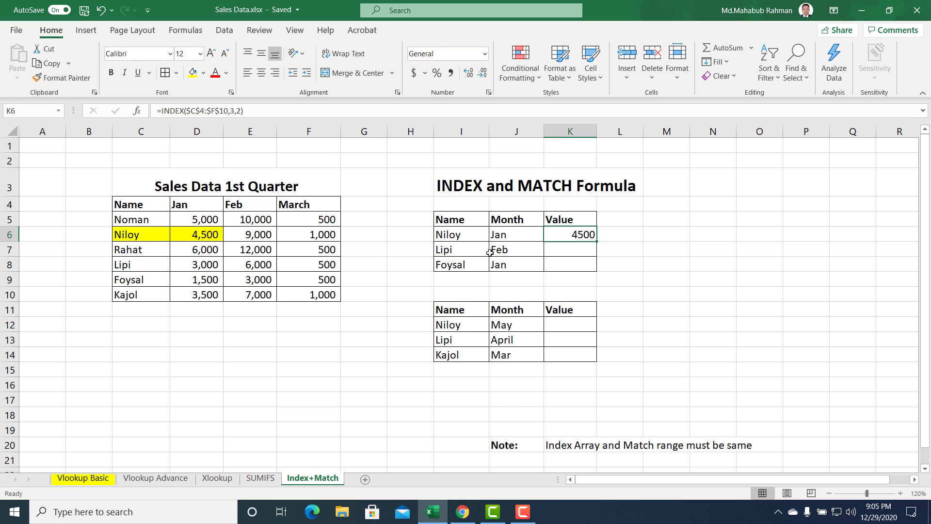
{"action": "left_click", "coordinate": [504, 237]}
{"action": "type", "text": "Feb"}
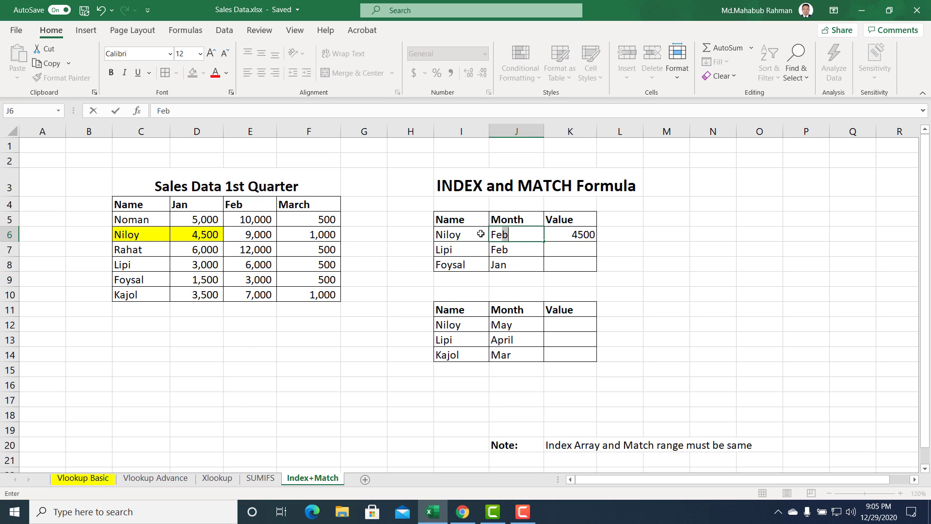
{"action": "key", "text": "Return"}
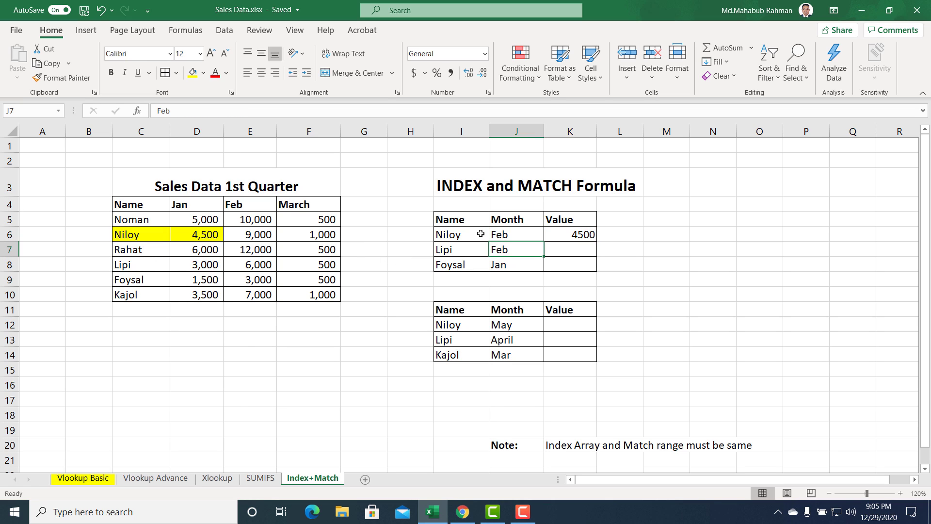
Step: Undo the month change in J6 and remove the fixed row and column numbers from the INDEX formula in K6
{"action": "key", "text": "Up"}
{"action": "key", "text": "ctrl+z"}
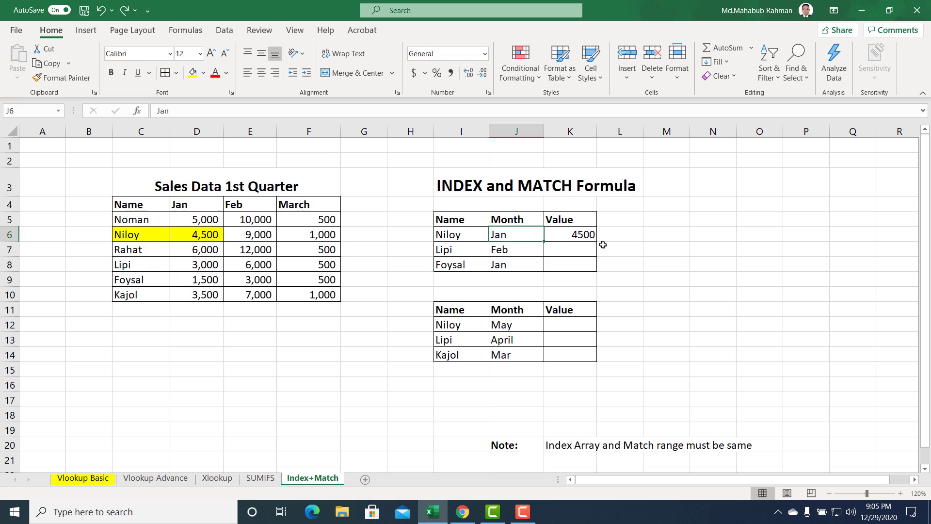
{"action": "left_click", "coordinate": [580, 235]}
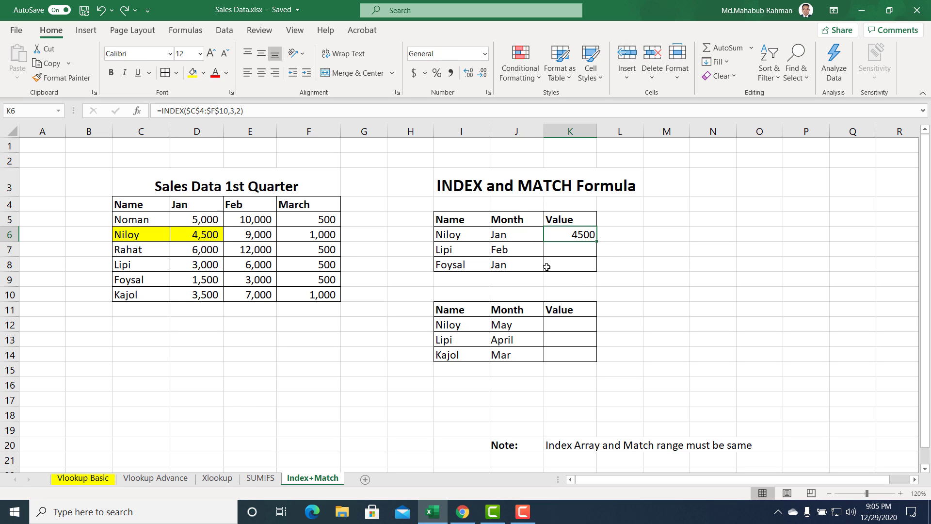
{"action": "key", "text": "F2"}
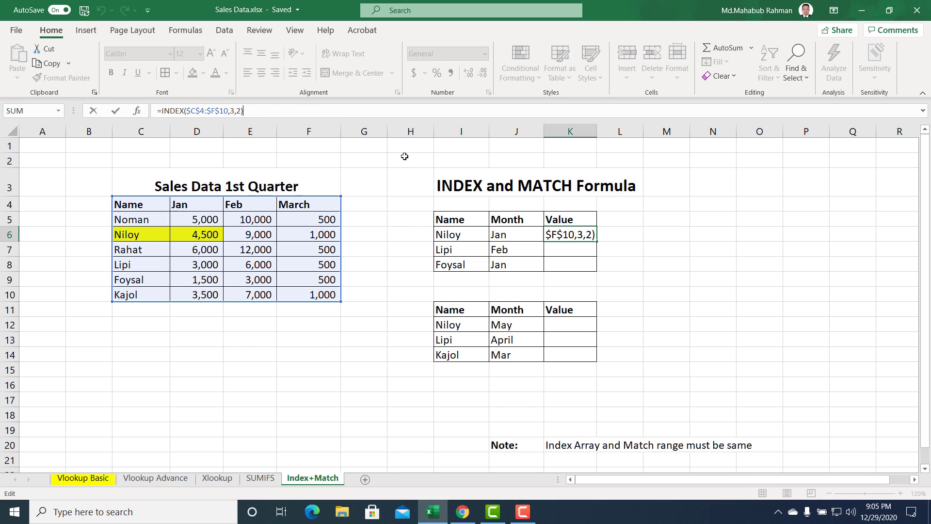
{"action": "key", "text": "BackSpace"}
{"action": "key", "text": "BackSpace"}
{"action": "key", "text": "BackSpace"}
{"action": "key", "text": "BackSpace"}
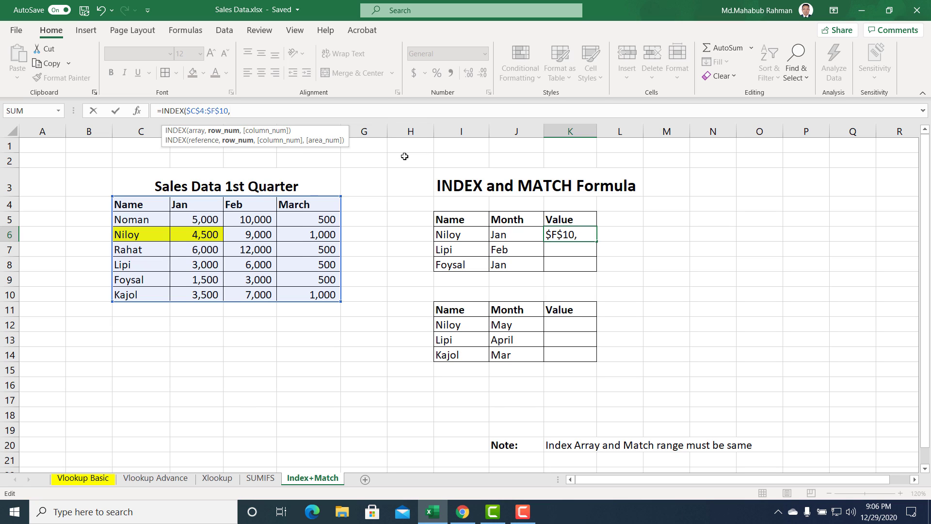
Step: Nest a MATCH as the row number in K6 with lookup value I6 and the table's name column C4:C10 as lookup array
{"action": "type", "text": "ma"}
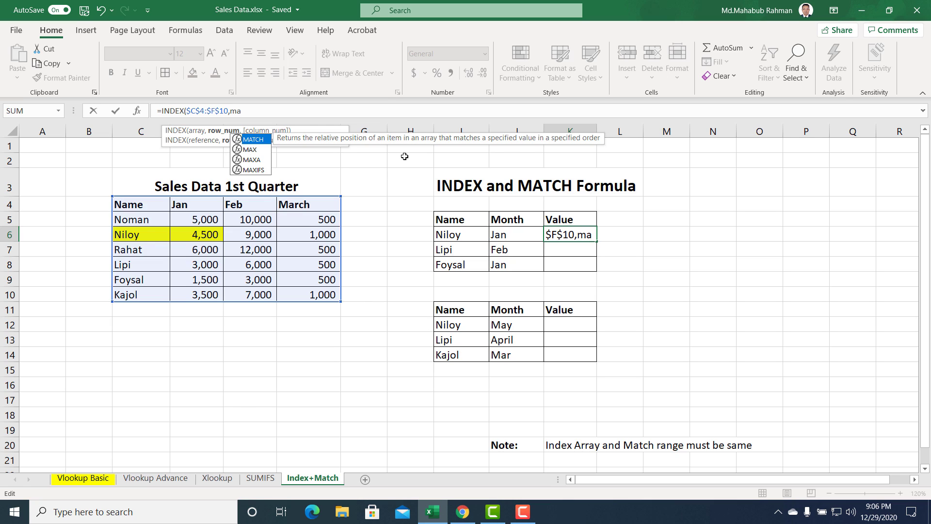
{"action": "key", "text": "Tab"}
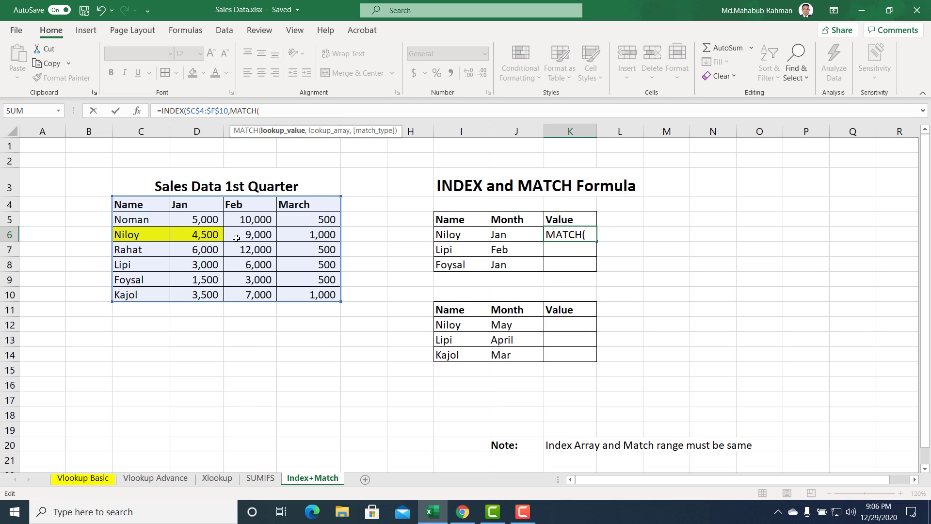
{"action": "left_click", "coordinate": [452, 235]}
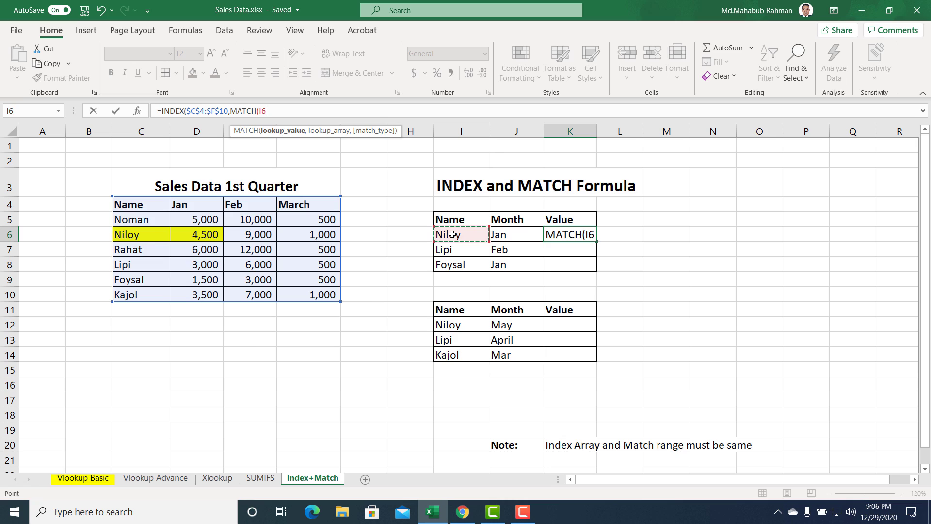
{"action": "type", "text": ","}
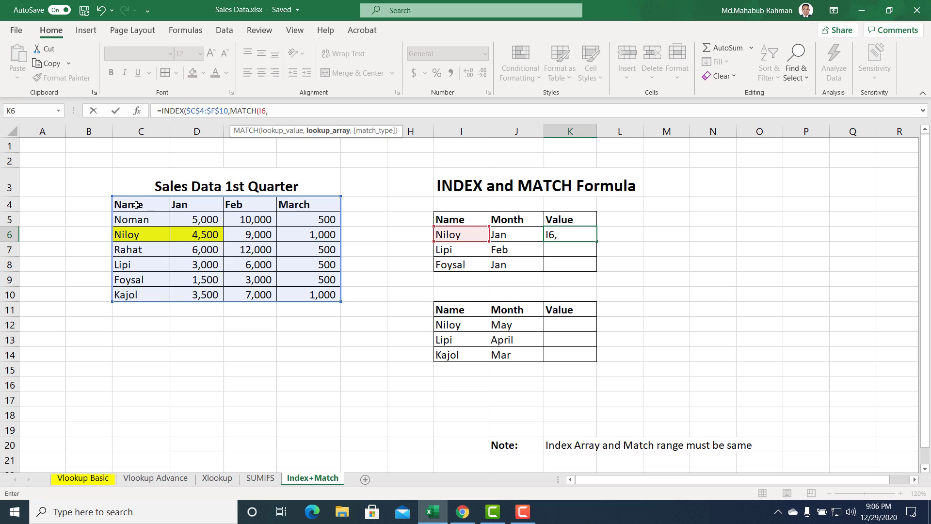
{"action": "left_click_drag", "start_coordinate": [136, 204], "coordinate": [138, 296]}
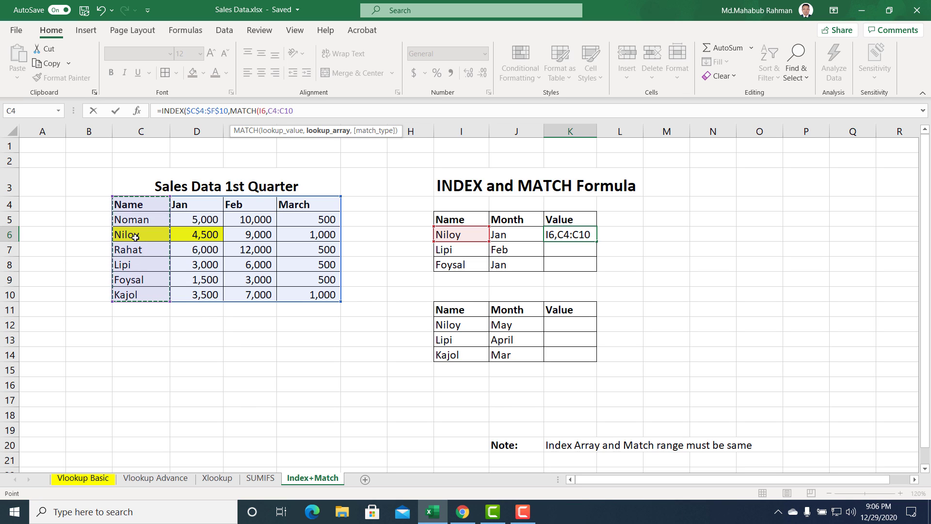
{"action": "left_click_drag", "start_coordinate": [136, 219], "coordinate": [136, 295]}
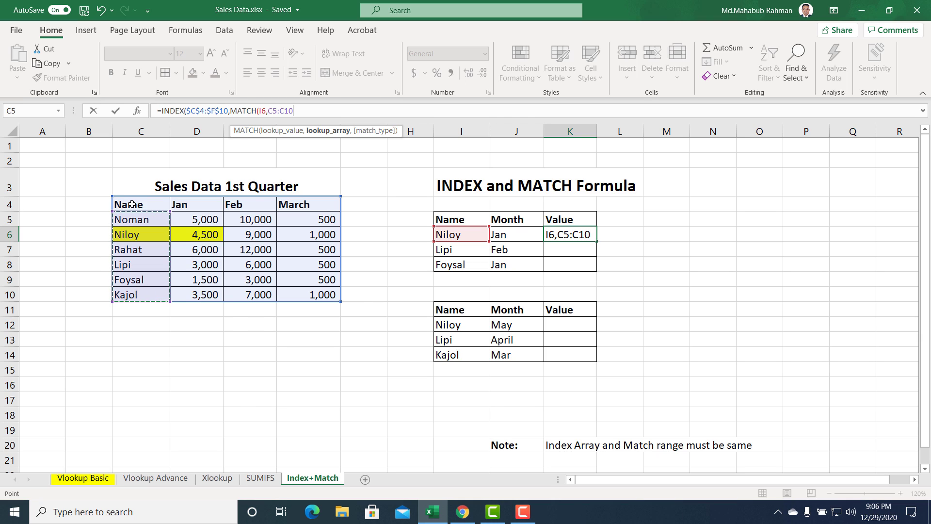
{"action": "left_click_drag", "start_coordinate": [132, 201], "coordinate": [127, 293]}
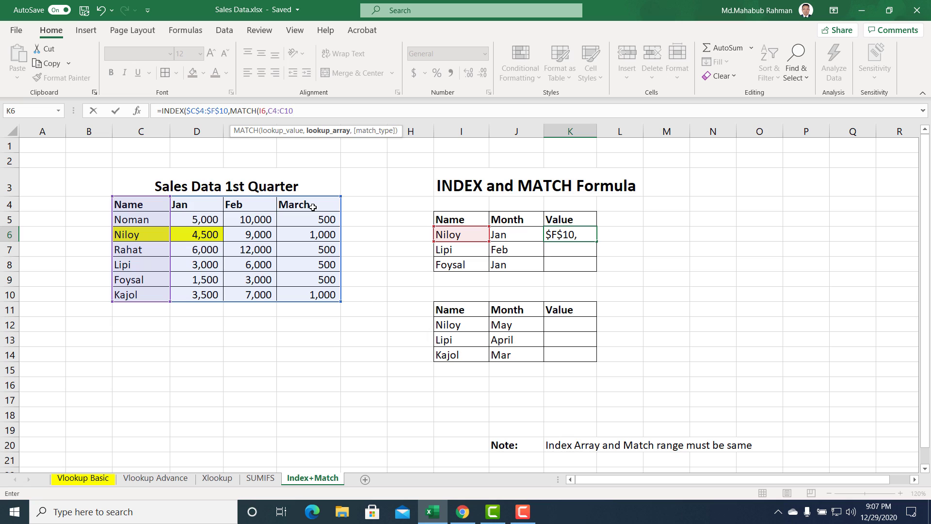
Step: Make the MATCH lookup array absolute as $C$4:$C$10 and finish the row MATCH with match type 0
{"action": "key", "text": "F4"}
{"action": "left_click", "coordinate": [272, 112]}
{"action": "key", "text": "F4"}
{"action": "left_click", "coordinate": [320, 112]}
{"action": "type", "text": ","}
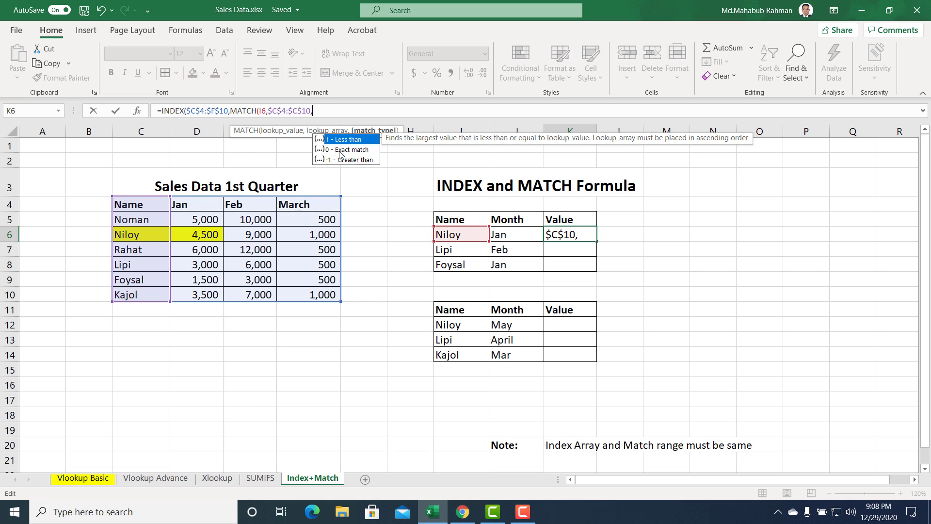
{"action": "type", "text": "0)"}
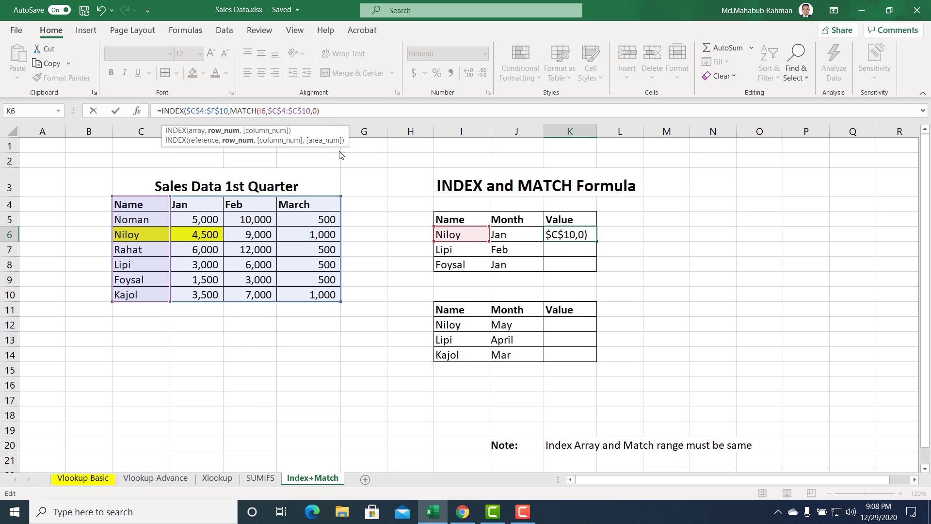
Step: Add MATCH(J6,$C$4:$F$4,0) as the column number and complete the INDEX formula in K6
{"action": "type", "text": ","}
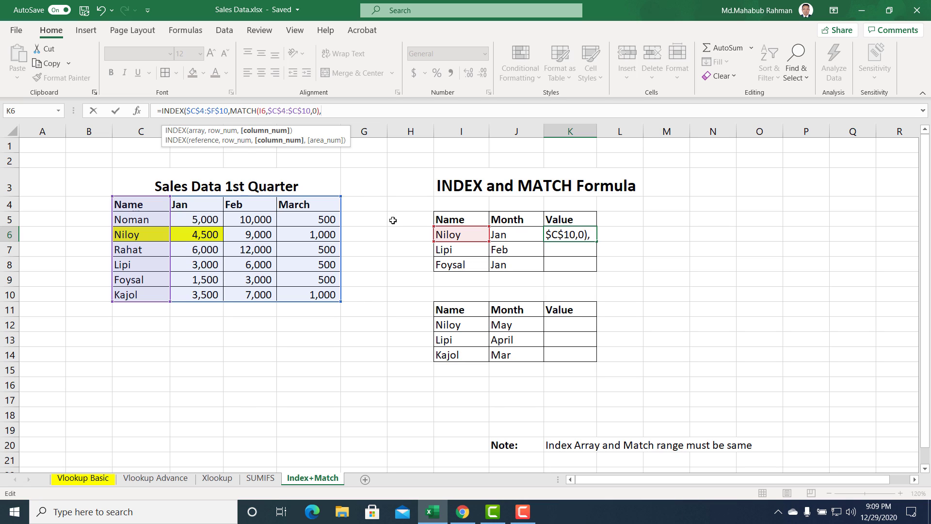
{"action": "type", "text": "ma"}
{"action": "key", "text": "Tab"}
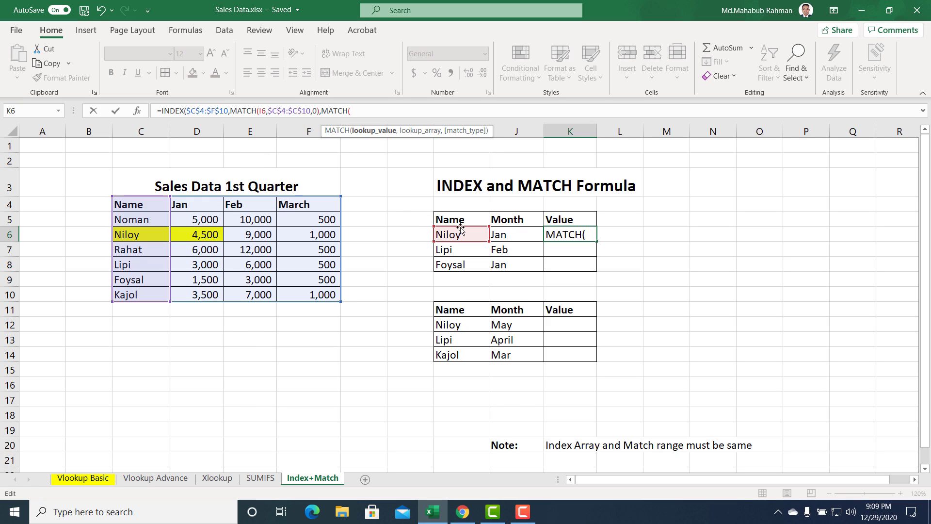
{"action": "left_click", "coordinate": [508, 236]}
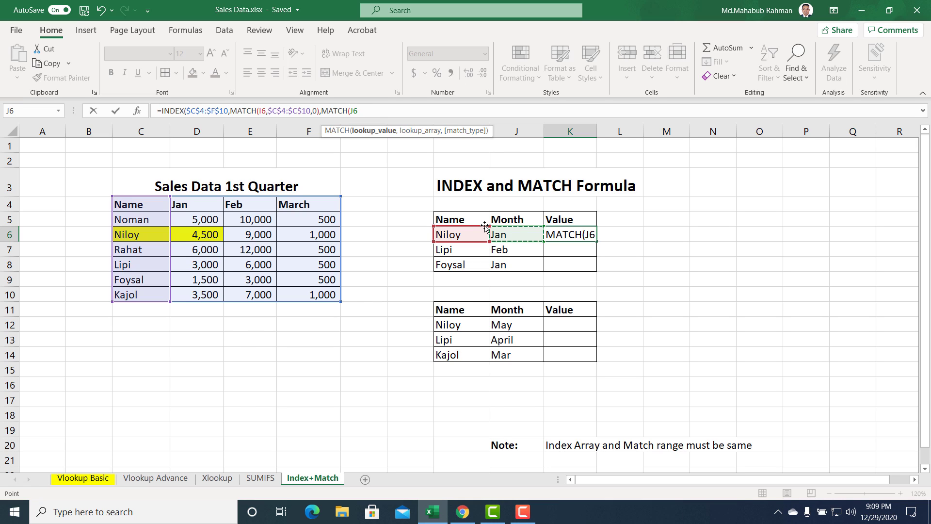
{"action": "type", "text": ","}
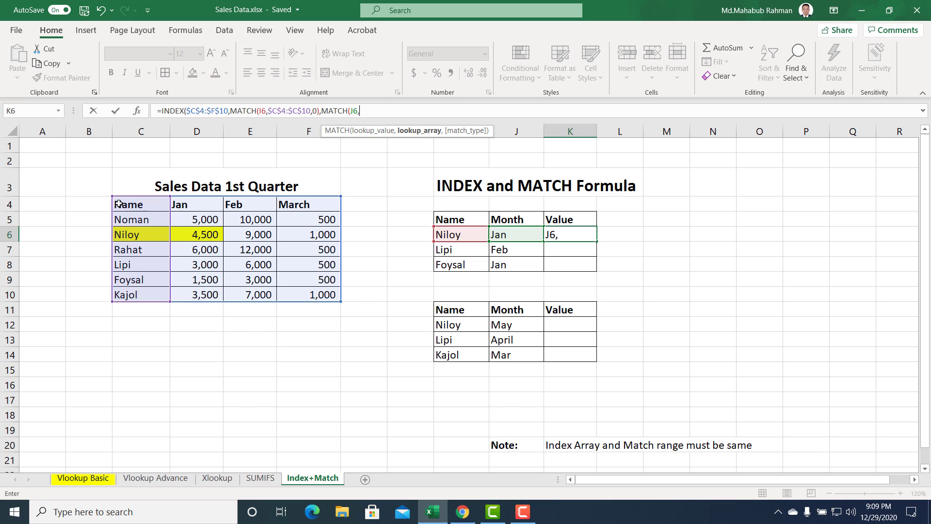
{"action": "left_click_drag", "start_coordinate": [117, 203], "coordinate": [297, 204]}
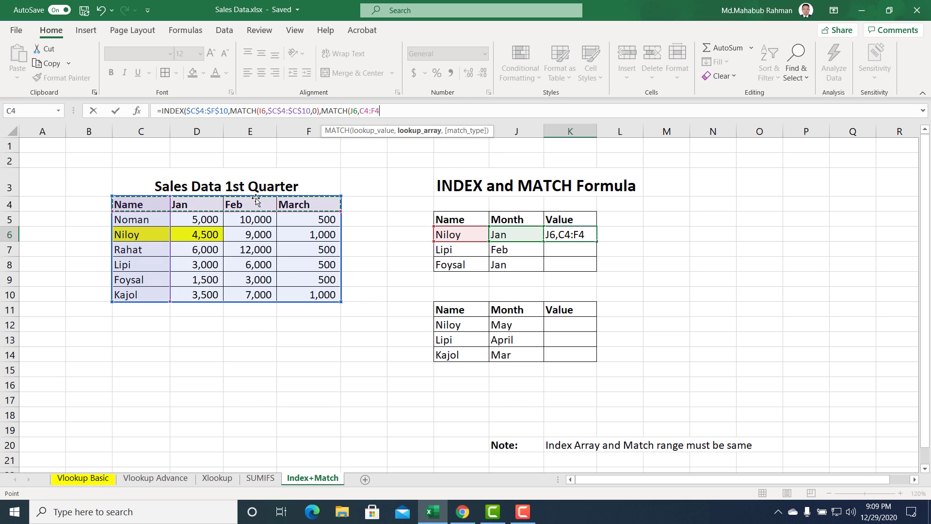
{"action": "key", "text": "F4"}
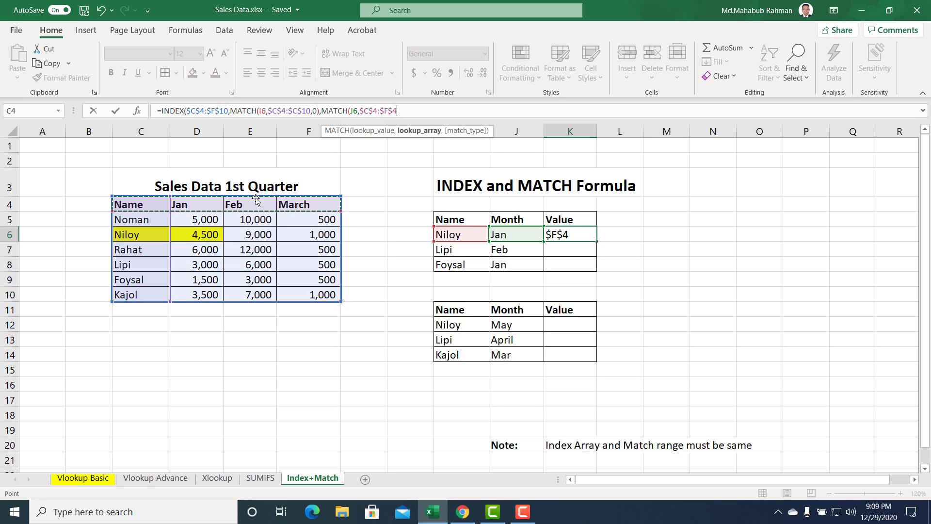
{"action": "type", "text": ",0"}
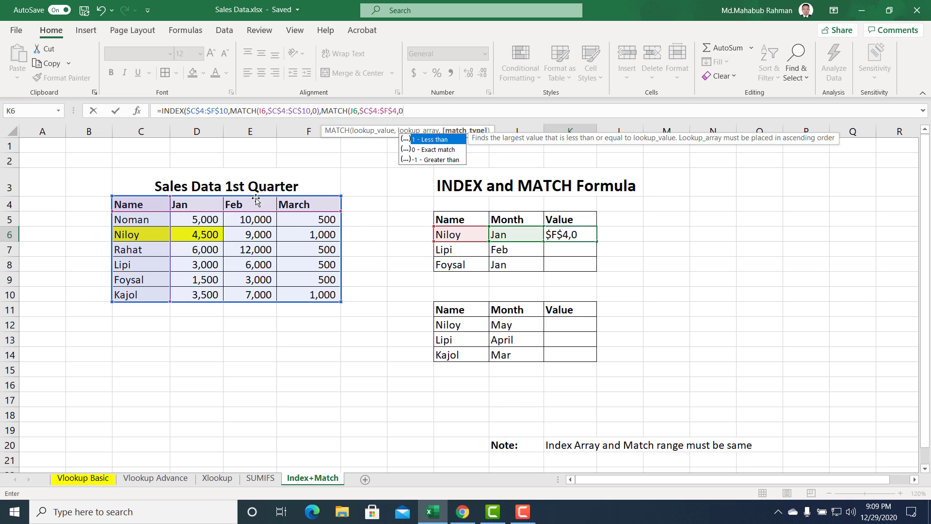
{"action": "type", "text": ")"}
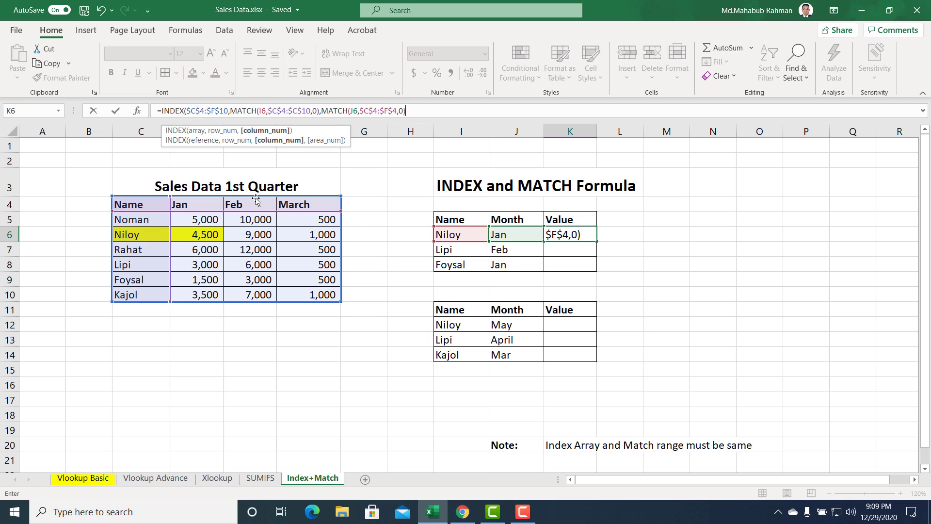
{"action": "type", "text": ")"}
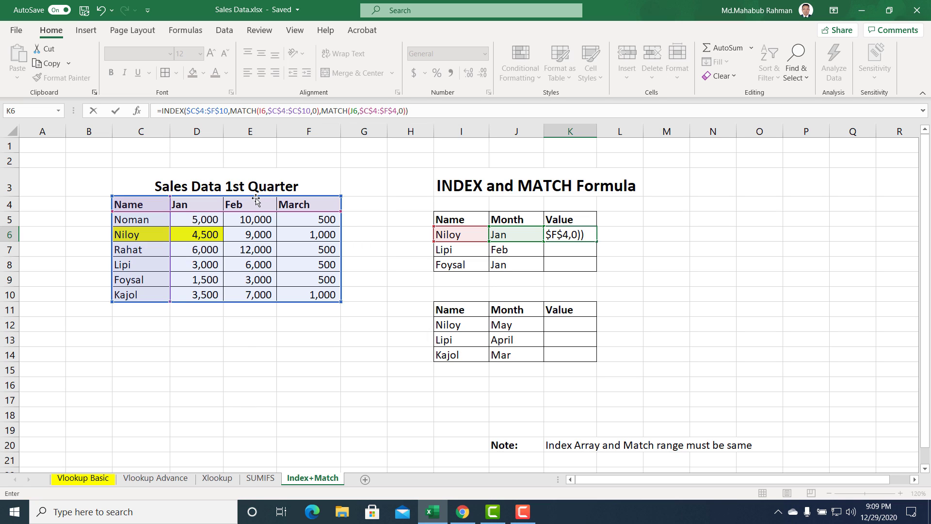
{"action": "key", "text": "Return"}
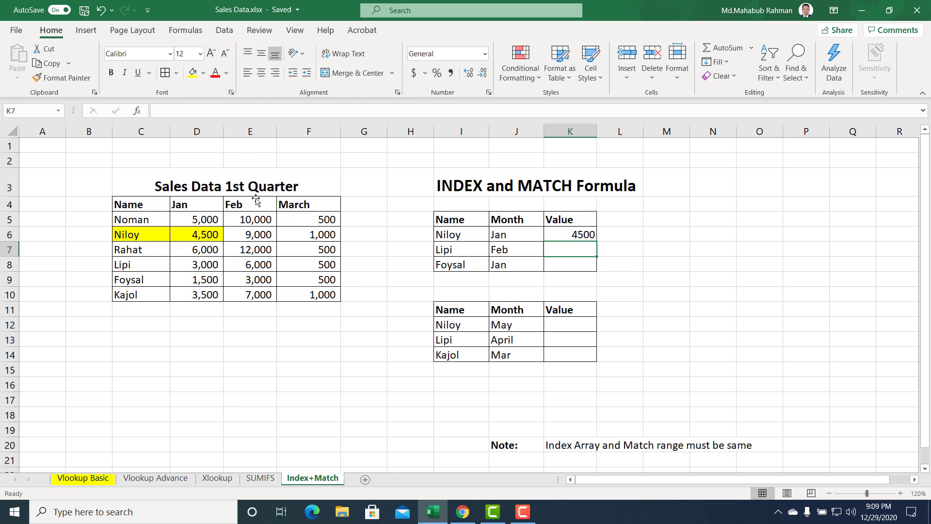
Step: Check the K6 result against cells C6:D6 and fill the formula down to K8
{"action": "left_click_drag", "start_coordinate": [132, 237], "coordinate": [193, 238]}
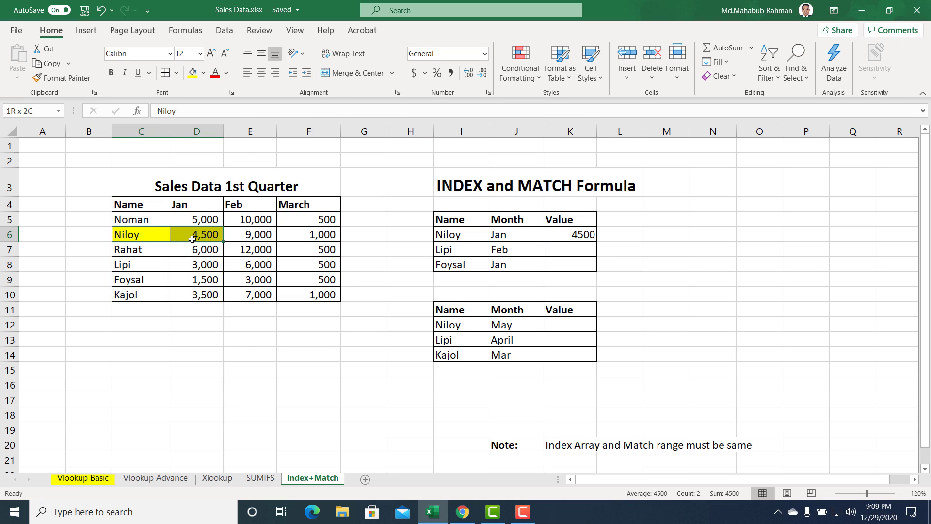
{"action": "left_click", "coordinate": [560, 237]}
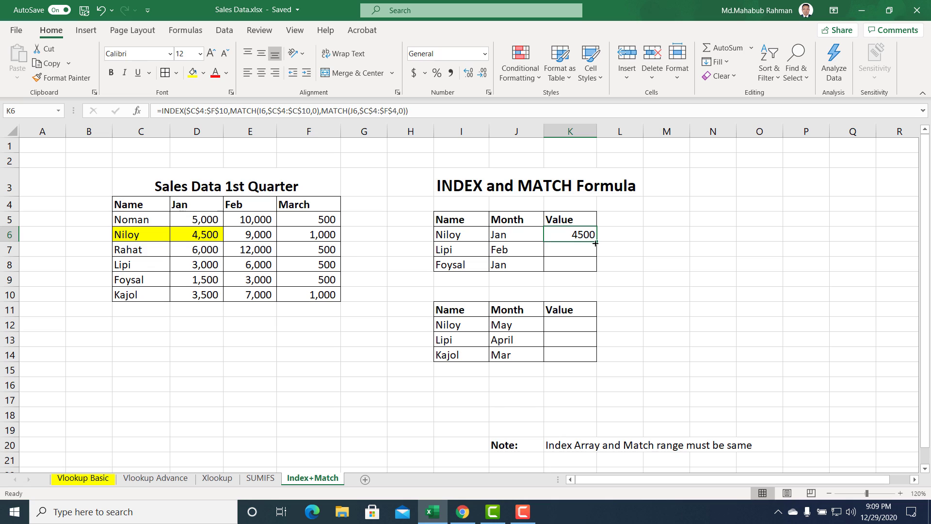
{"action": "left_click_drag", "start_coordinate": [596, 243], "coordinate": [597, 268]}
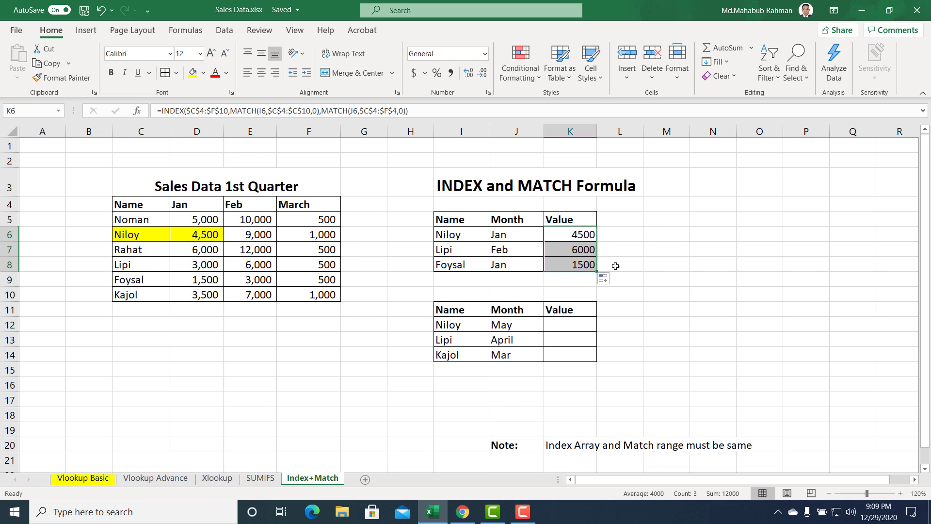
Step: Compare lookup row I7:K7 with the sales table and highlight the matching Feb value in E8 with yellow fill
{"action": "left_click_drag", "start_coordinate": [468, 251], "coordinate": [570, 252]}
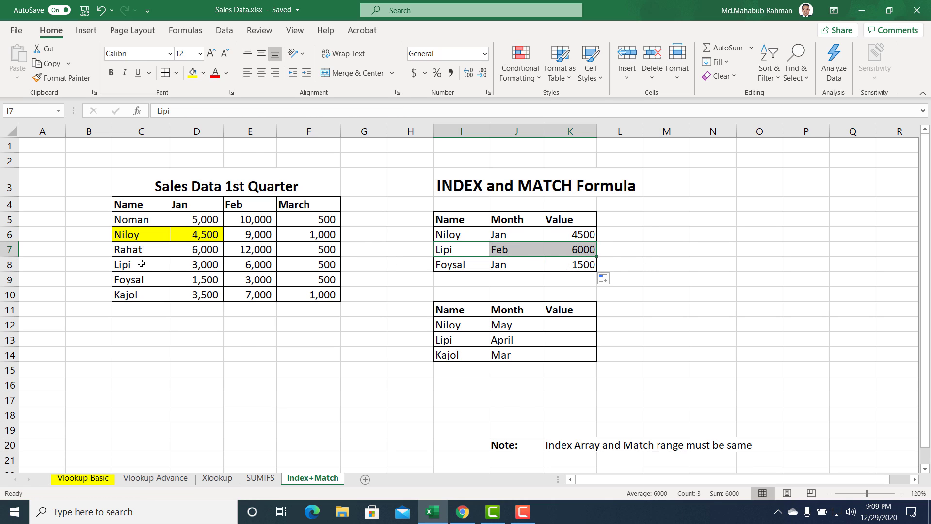
{"action": "left_click_drag", "start_coordinate": [197, 265], "coordinate": [252, 264]}
{"action": "left_click", "coordinate": [257, 265]}
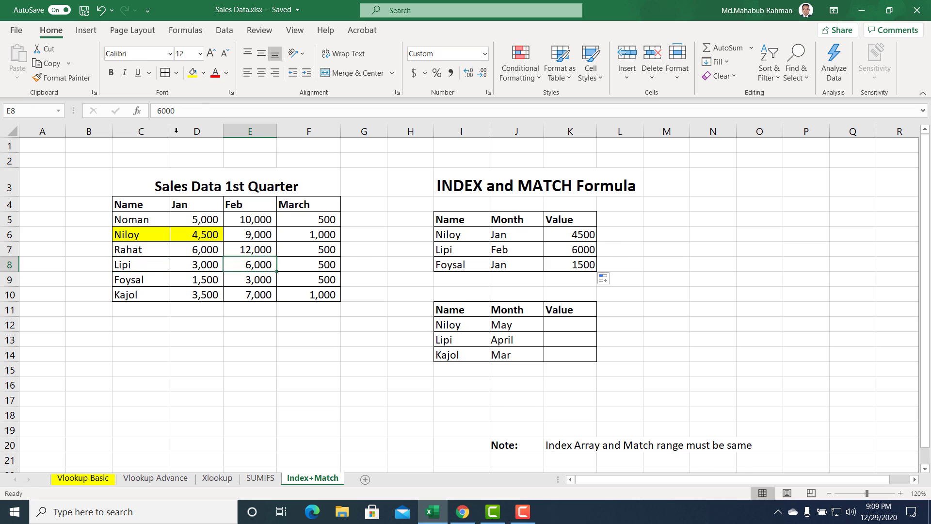
{"action": "left_click", "coordinate": [193, 73]}
Step: Check the lookup in K8 and highlight the matching Jan value in D9 with yellow fill
{"action": "left_click", "coordinate": [461, 267]}
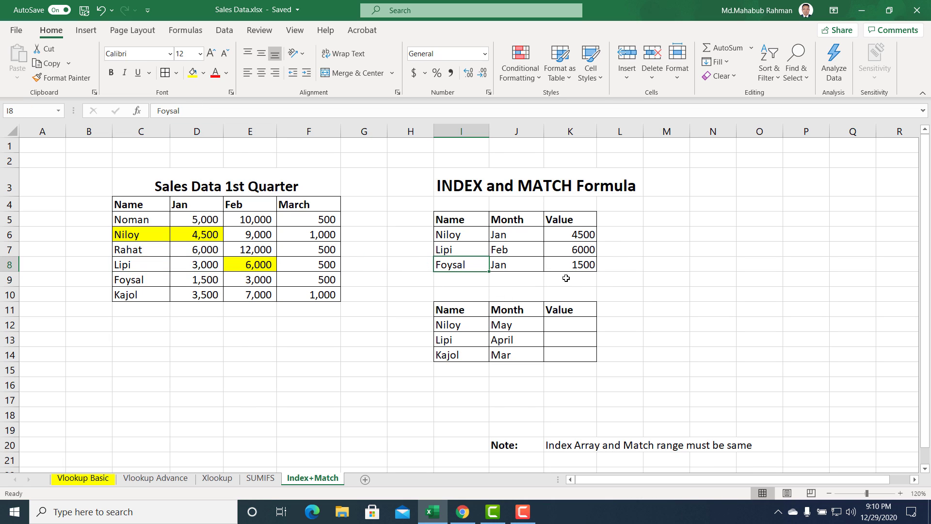
{"action": "left_click", "coordinate": [577, 266]}
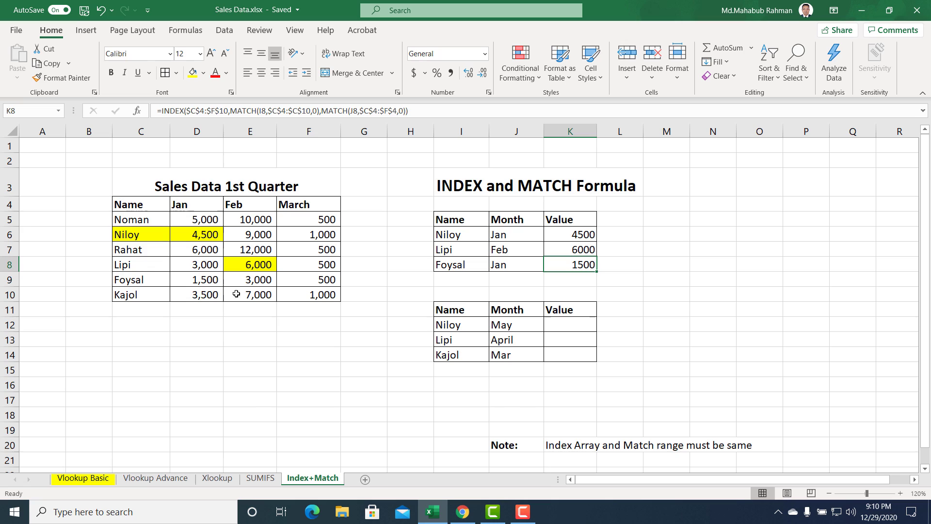
{"action": "left_click", "coordinate": [206, 281]}
{"action": "left_click", "coordinate": [193, 73]}
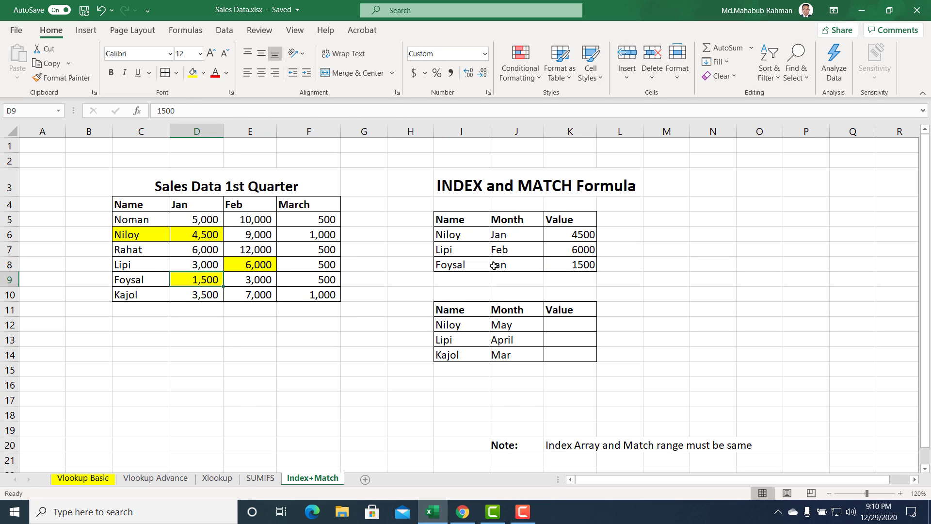
Step: Change the lookup month in J6 to March, matching the spelling of the sales table header
{"action": "left_click", "coordinate": [509, 236]}
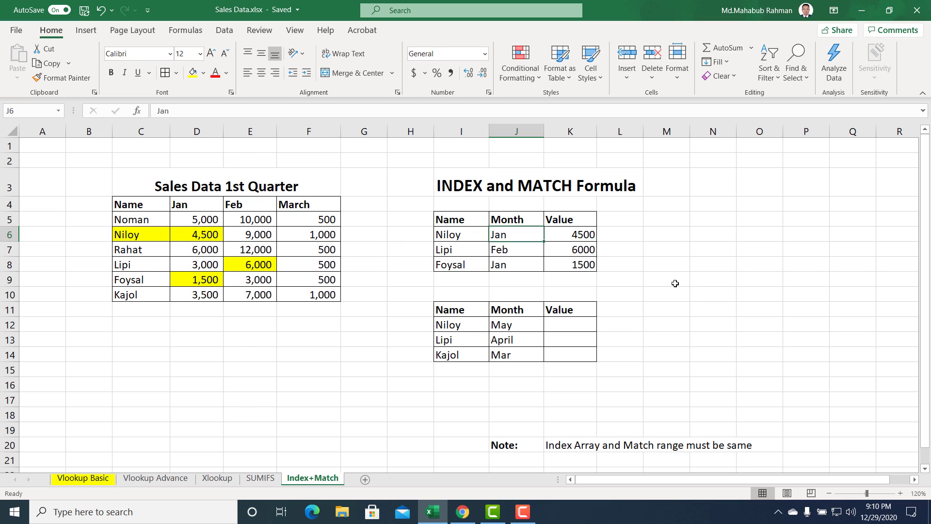
{"action": "type", "text": "Mar"}
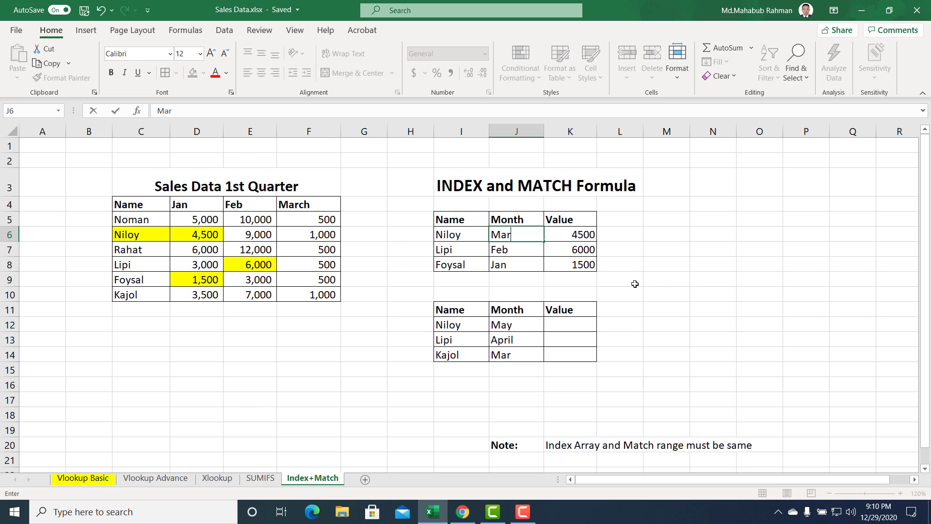
{"action": "key", "text": "ctrl+Return"}
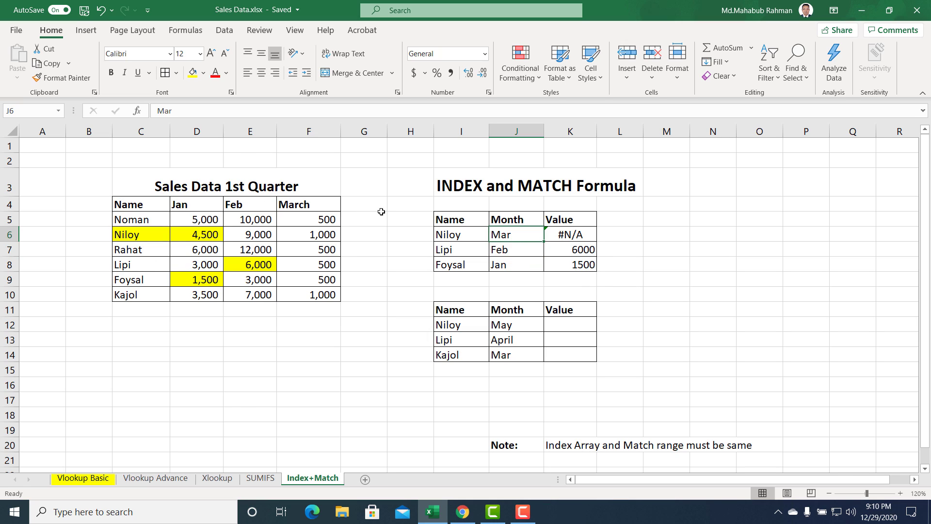
{"action": "left_click", "coordinate": [200, 115]}
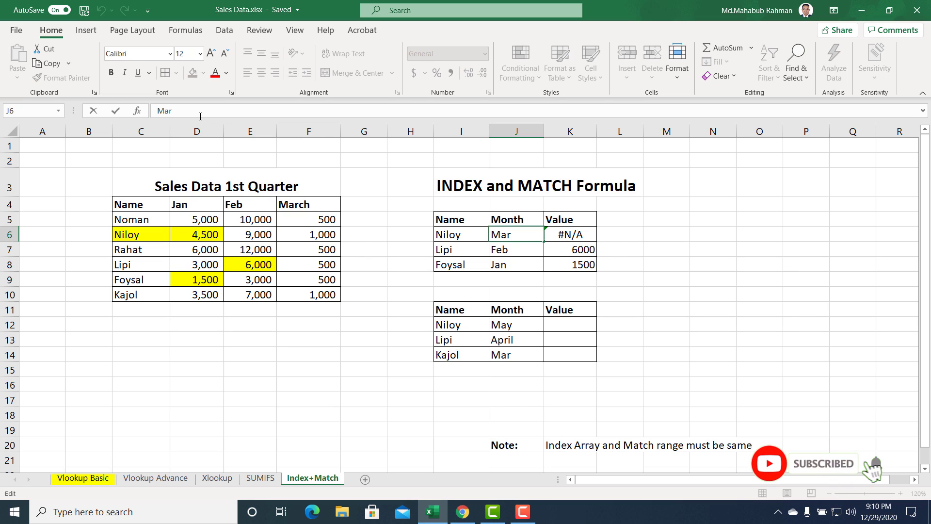
{"action": "type", "text": "ch"}
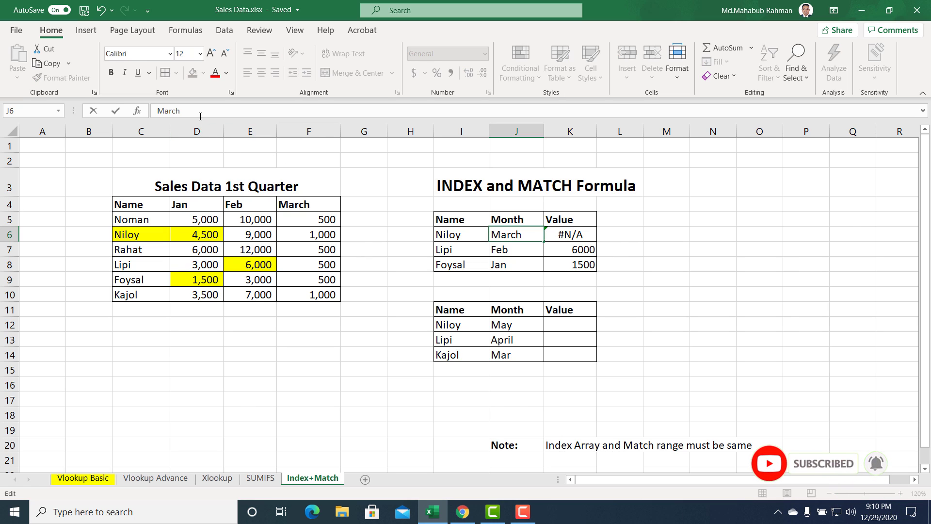
{"action": "key", "text": "Return"}
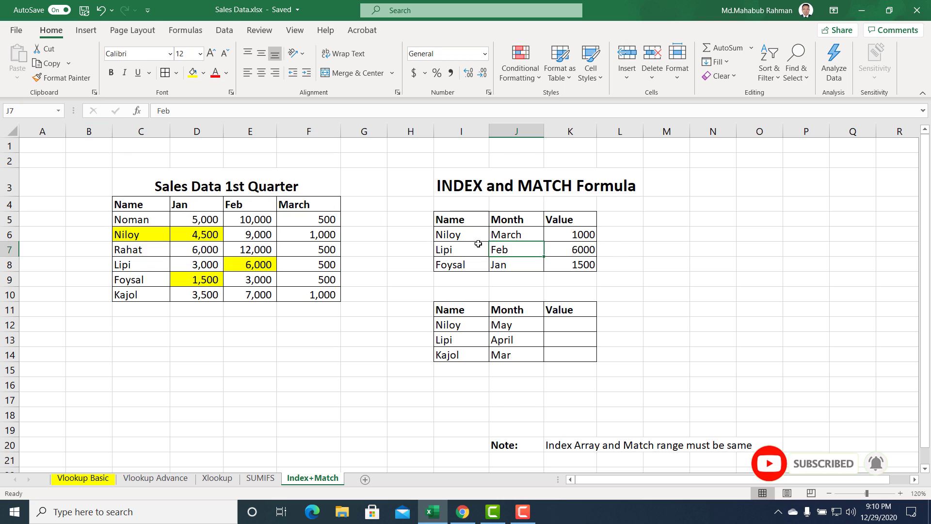
Step: Highlight the matching March value in F6 with light green fill and check the formula in K6
{"action": "left_click", "coordinate": [324, 232]}
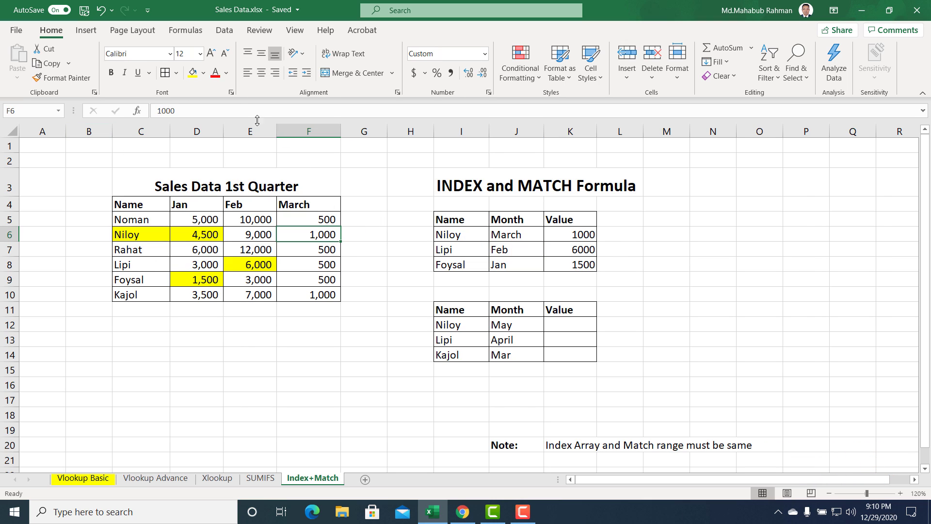
{"action": "left_click", "coordinate": [203, 73]}
{"action": "left_click", "coordinate": [279, 140]}
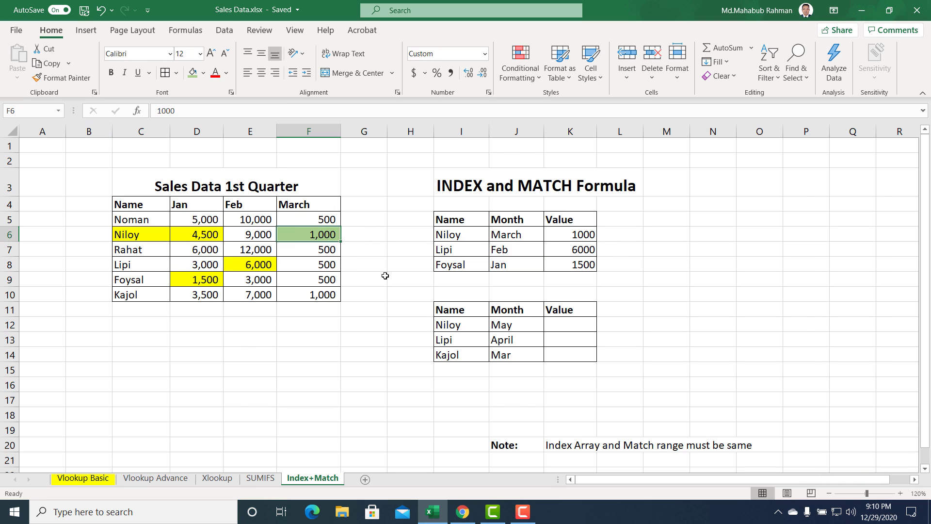
{"action": "left_click", "coordinate": [580, 235]}
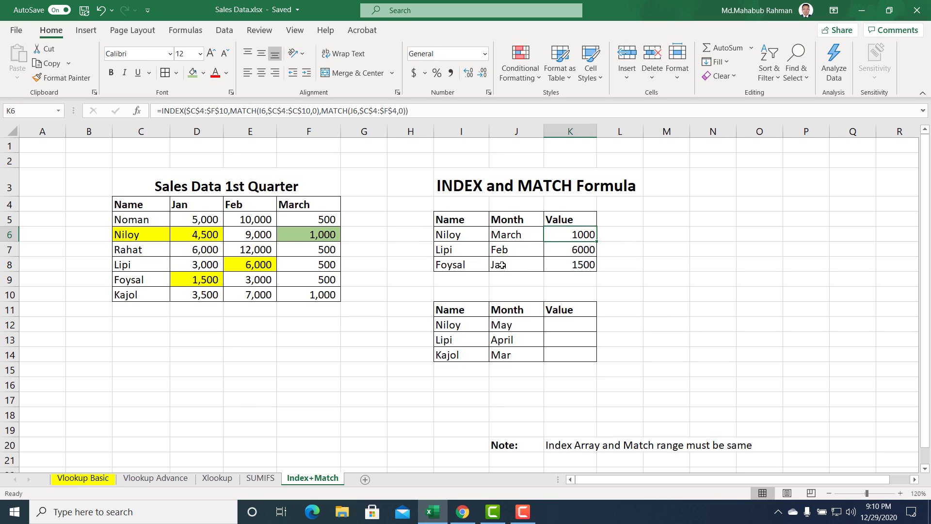
Step: Replace the lookup name in I6 with the name listed in C7 of the sales table
{"action": "left_click", "coordinate": [453, 234]}
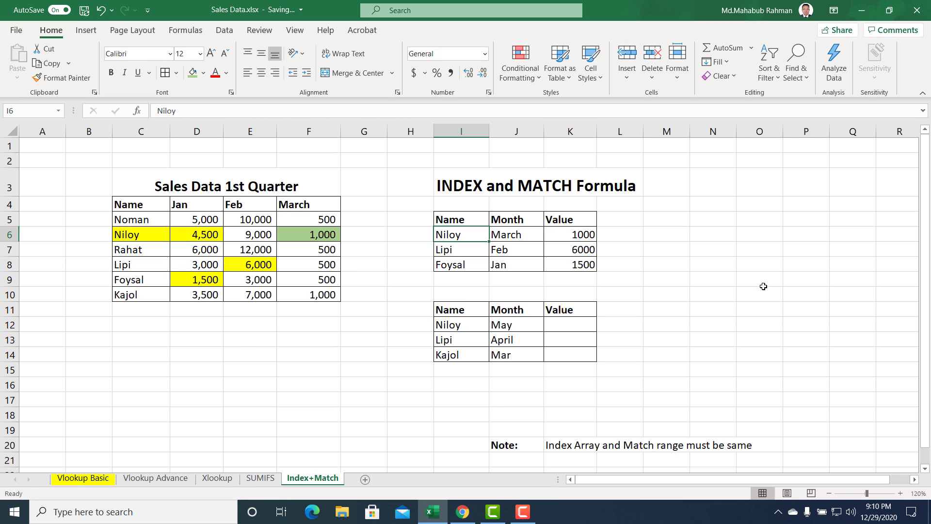
{"action": "type", "text": "Rahat"}
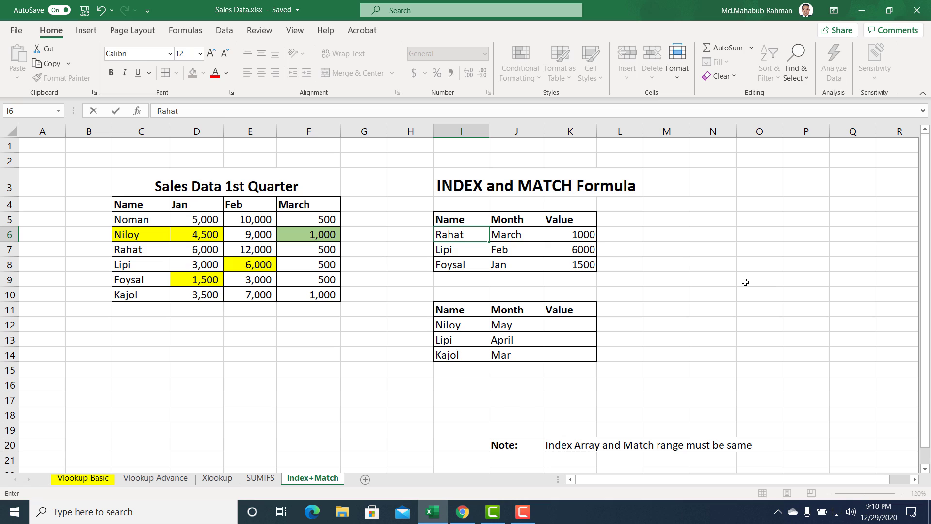
{"action": "key", "text": "Return"}
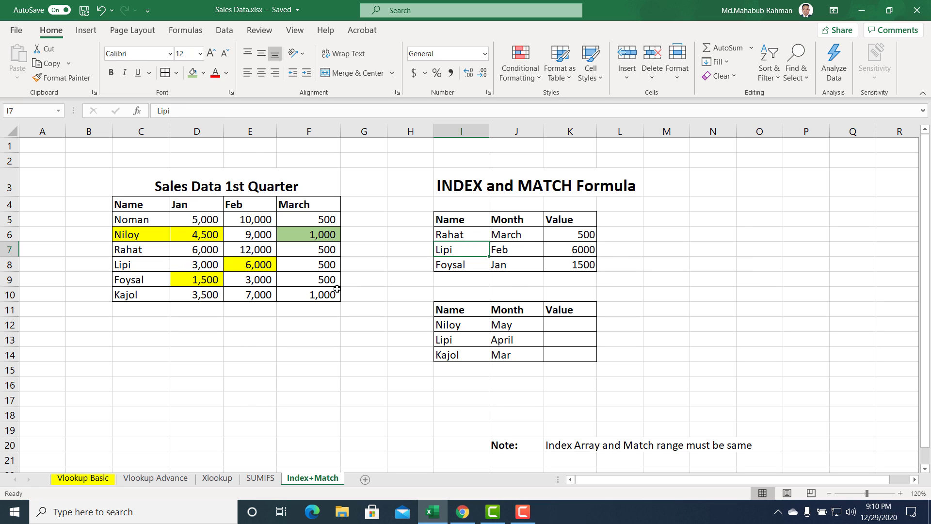
Step: Highlight the matching March value in F7 with blue fill
{"action": "left_click", "coordinate": [301, 253]}
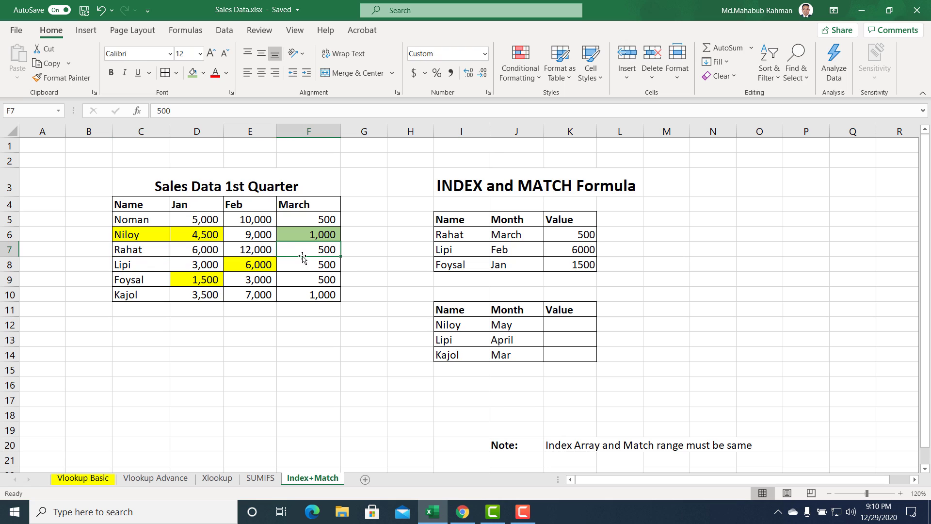
{"action": "left_click", "coordinate": [203, 73]}
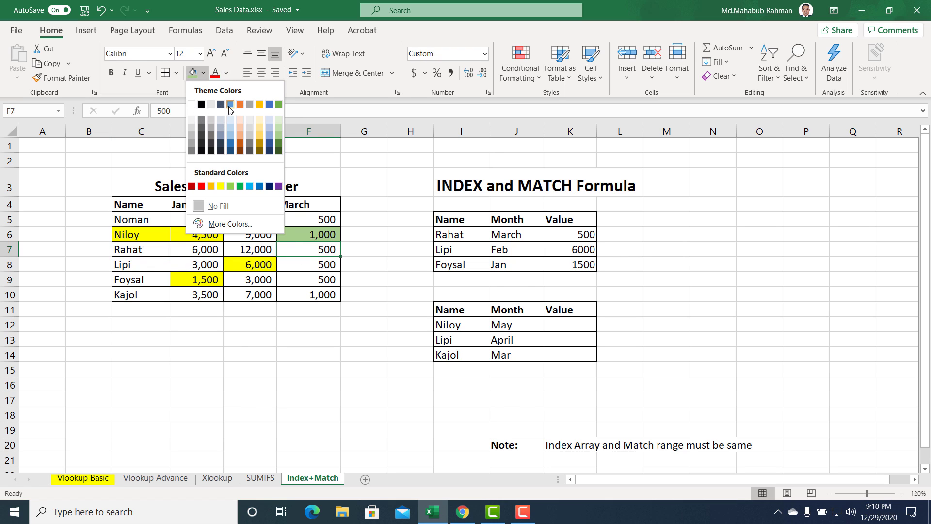
{"action": "left_click", "coordinate": [230, 105]}
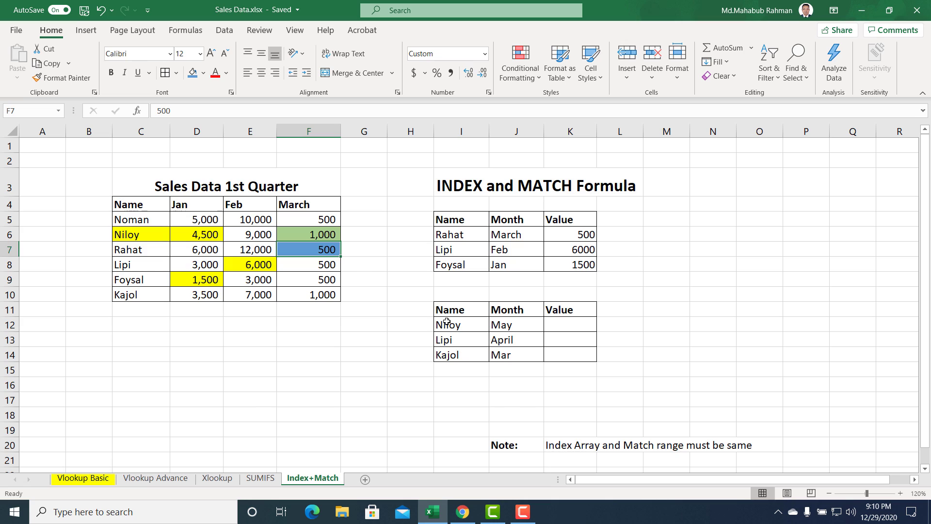
Step: Examine the Name column C4:C10 of the sales table against the lookup name in I6
{"action": "left_click_drag", "start_coordinate": [134, 200], "coordinate": [145, 264]}
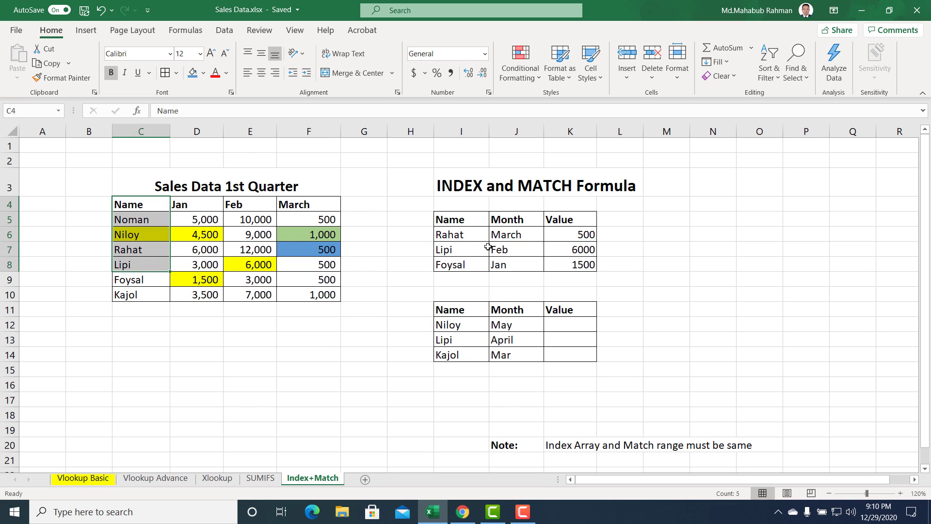
{"action": "left_click", "coordinate": [461, 236]}
{"action": "left_click", "coordinate": [113, 205]}
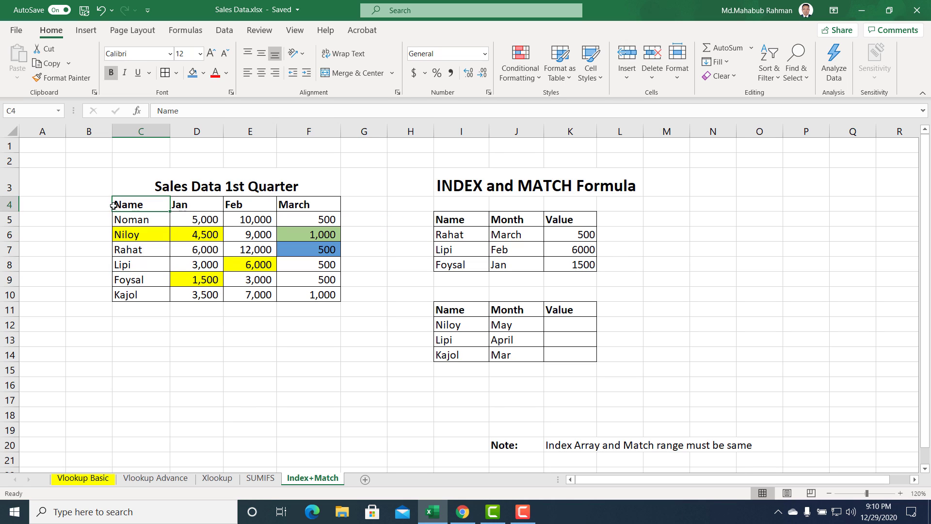
{"action": "left_click_drag", "start_coordinate": [141, 205], "coordinate": [143, 297]}
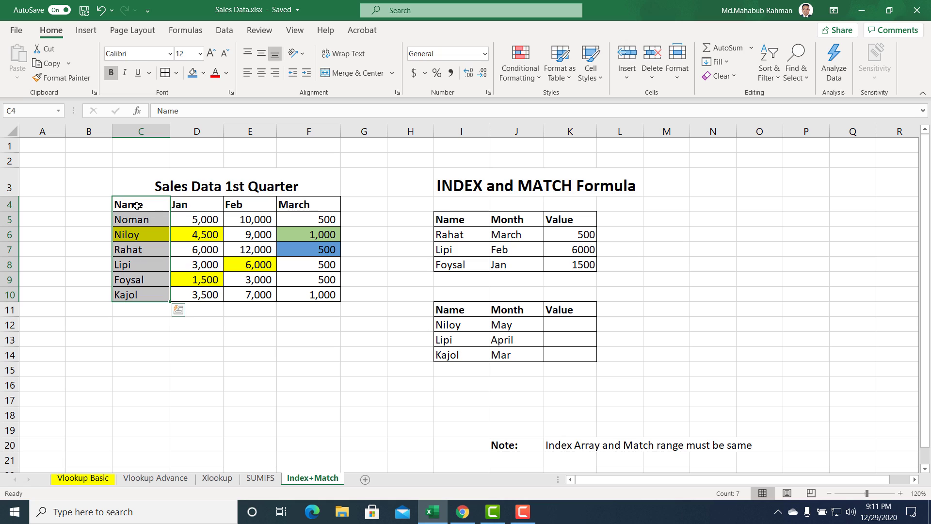
Step: Add the month headers April in B4 and May in A4, ahead of the sales table's Name column
{"action": "left_click", "coordinate": [68, 204]}
{"action": "left_click", "coordinate": [39, 204]}
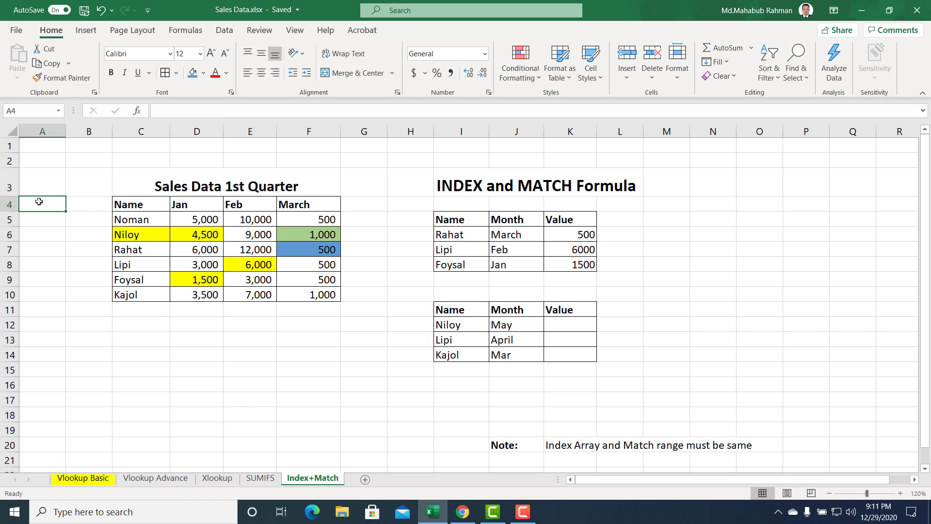
{"action": "left_click", "coordinate": [81, 207]}
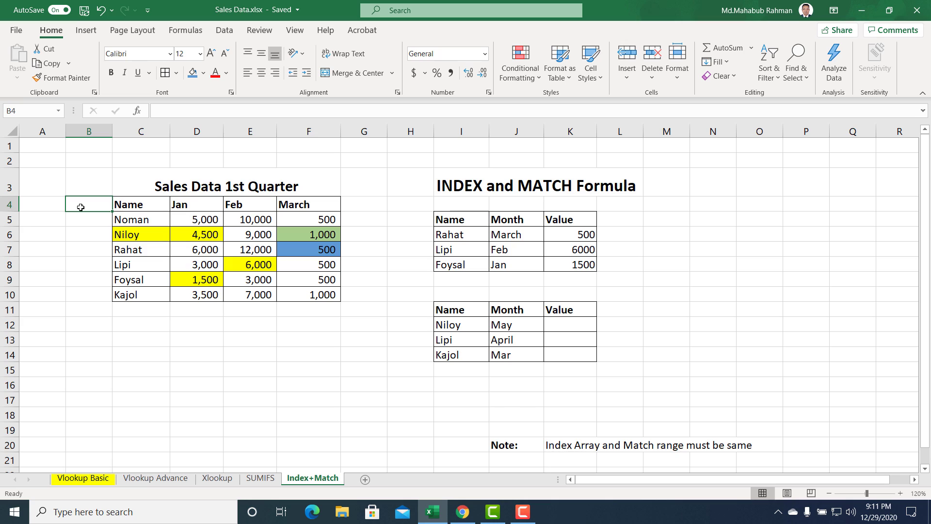
{"action": "type", "text": "April"}
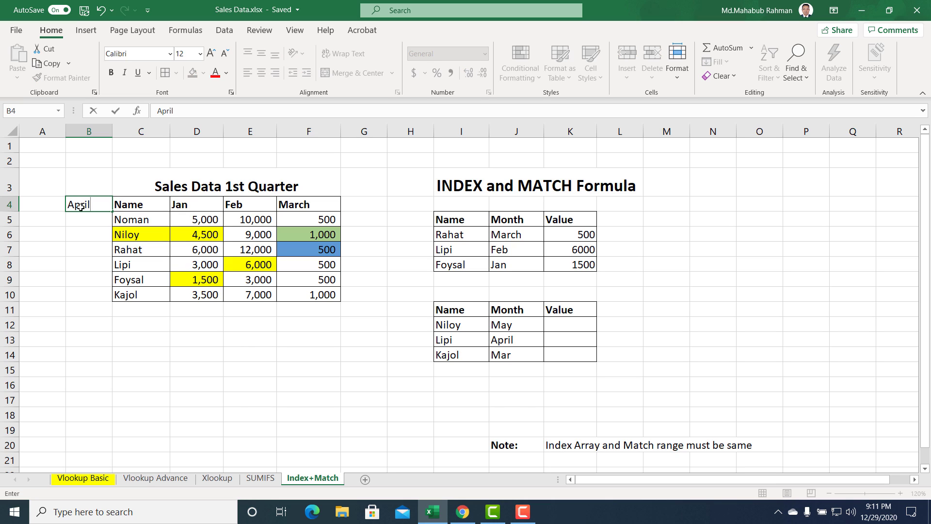
{"action": "key", "text": "Left"}
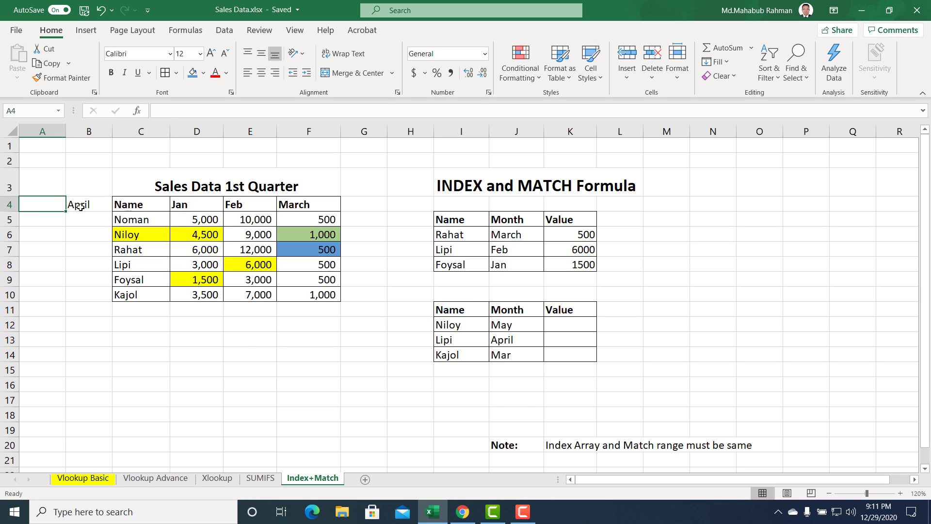
{"action": "type", "text": "May"}
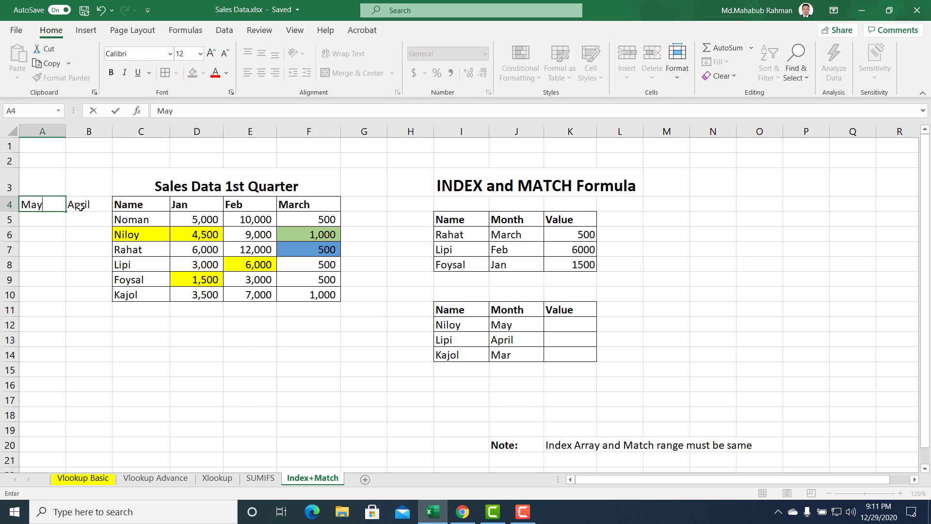
{"action": "key", "text": "Return"}
Step: Enter the April sales values 1500, 2500, 2200, 500, 2700 and 800 in B5:B10
{"action": "key", "text": "Right"}
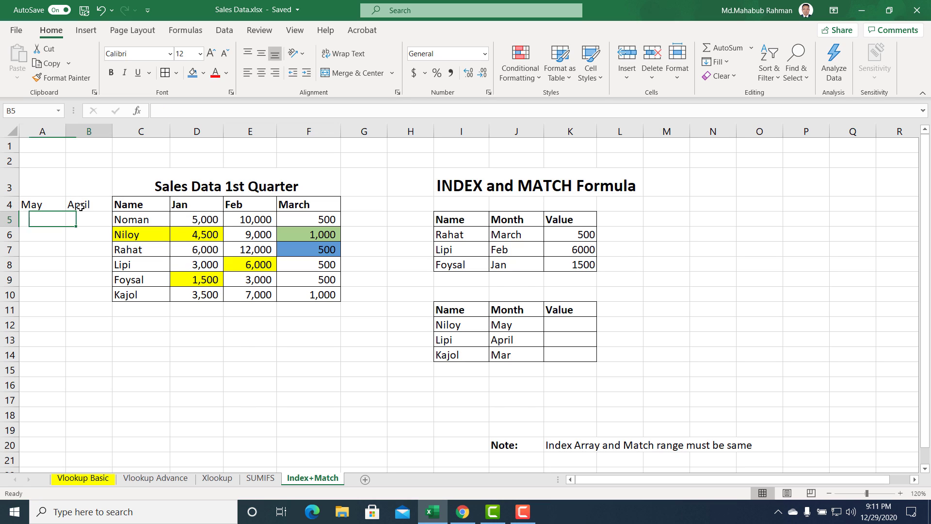
{"action": "type", "text": "1500"}
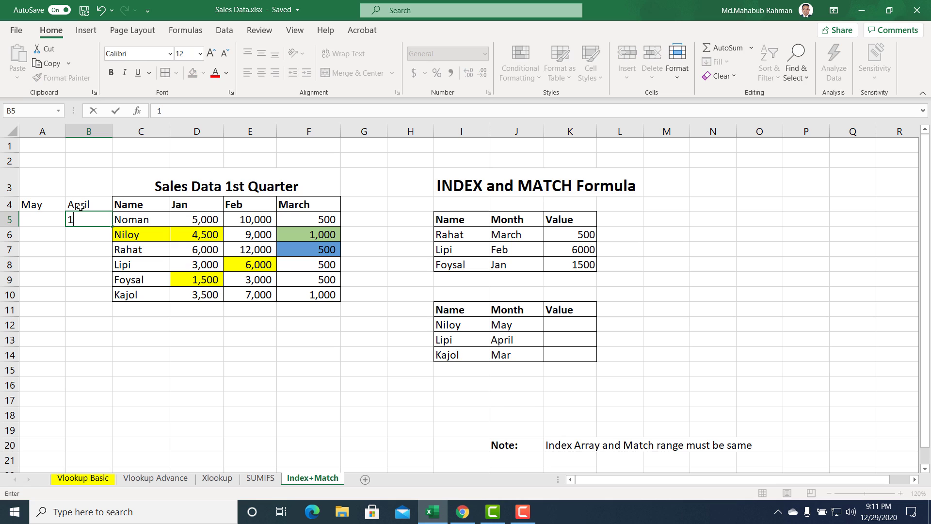
{"action": "key", "text": "Return"}
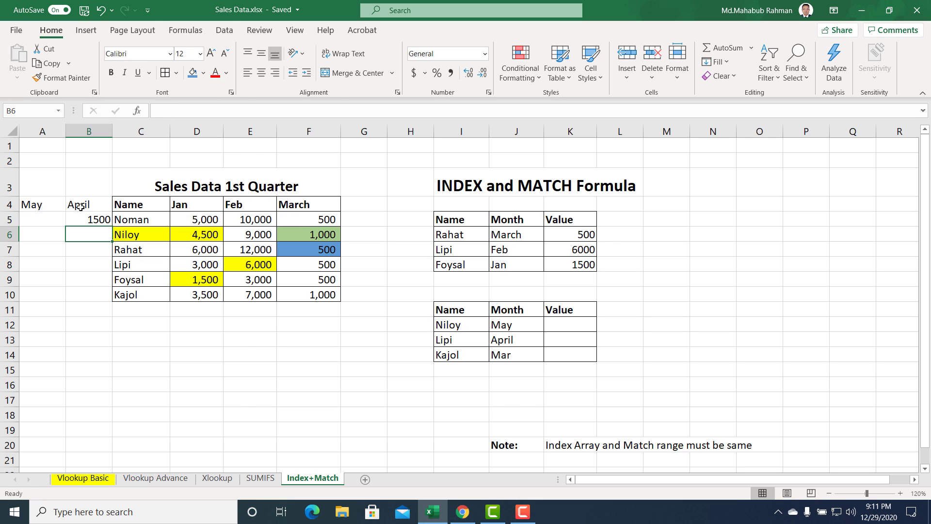
{"action": "type", "text": "2500"}
{"action": "key", "text": "Return"}
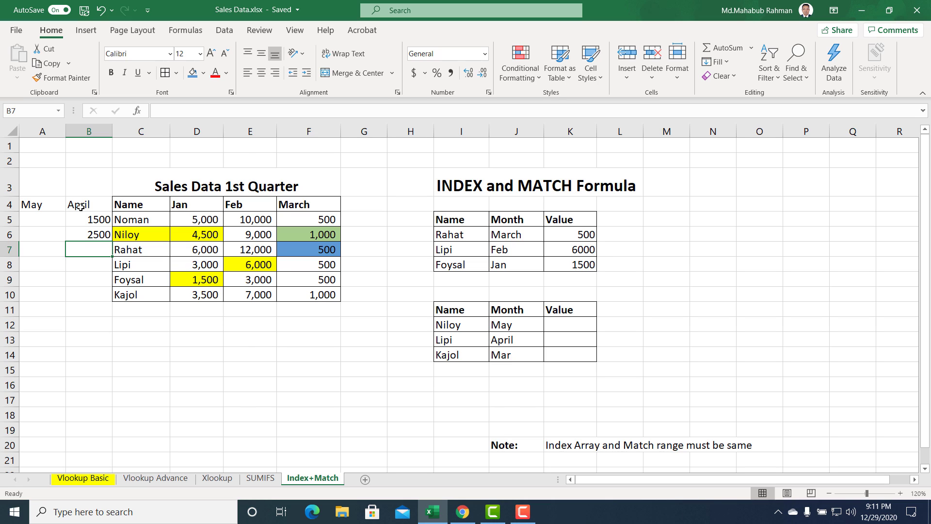
{"action": "type", "text": "2200"}
{"action": "key", "text": "Return"}
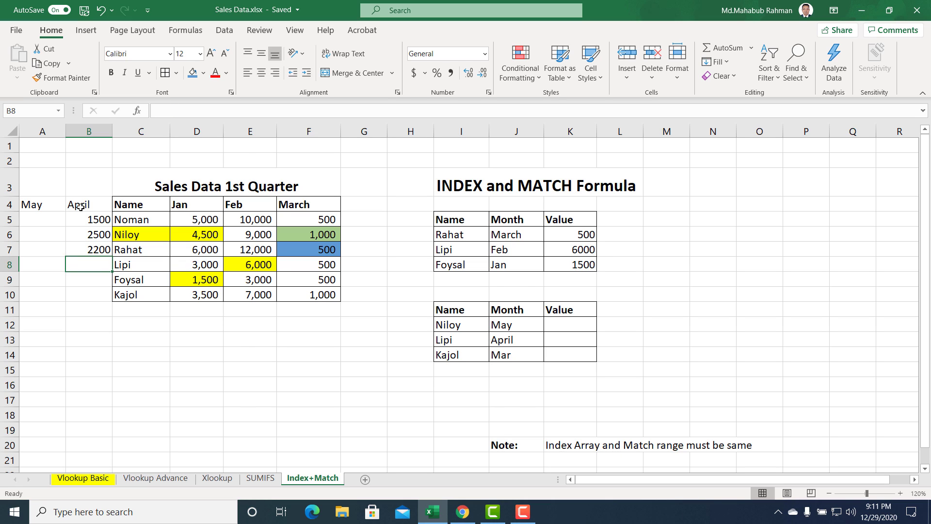
{"action": "type", "text": "500"}
{"action": "key", "text": "Return"}
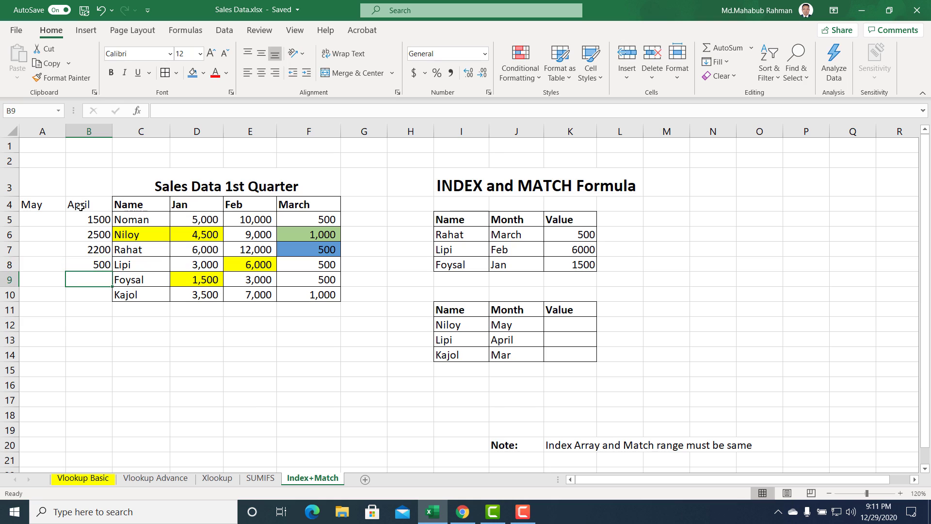
{"action": "type", "text": "2700"}
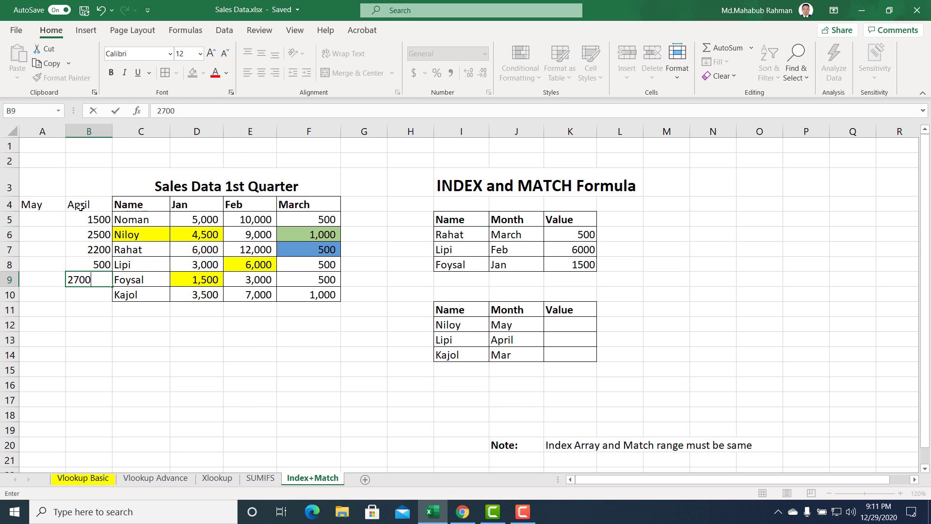
{"action": "key", "text": "Return"}
{"action": "type", "text": "800"}
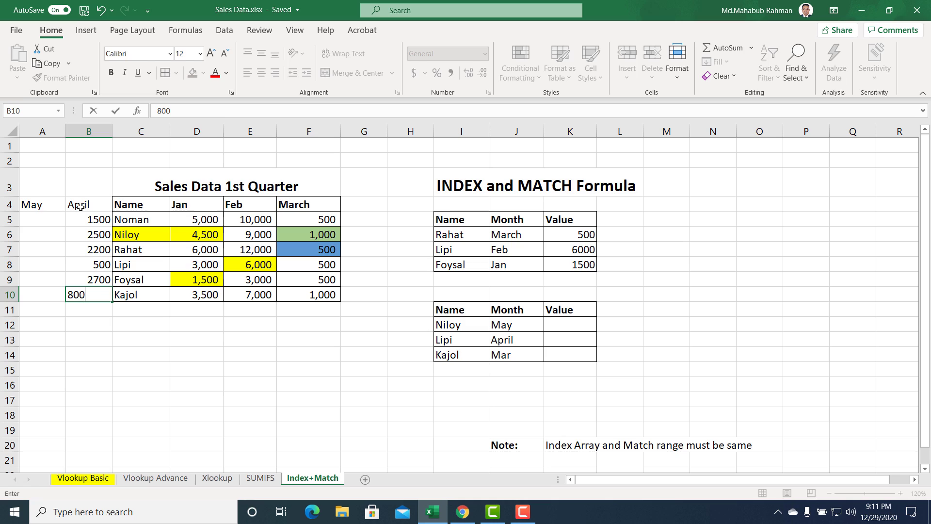
{"action": "key", "text": "Left"}
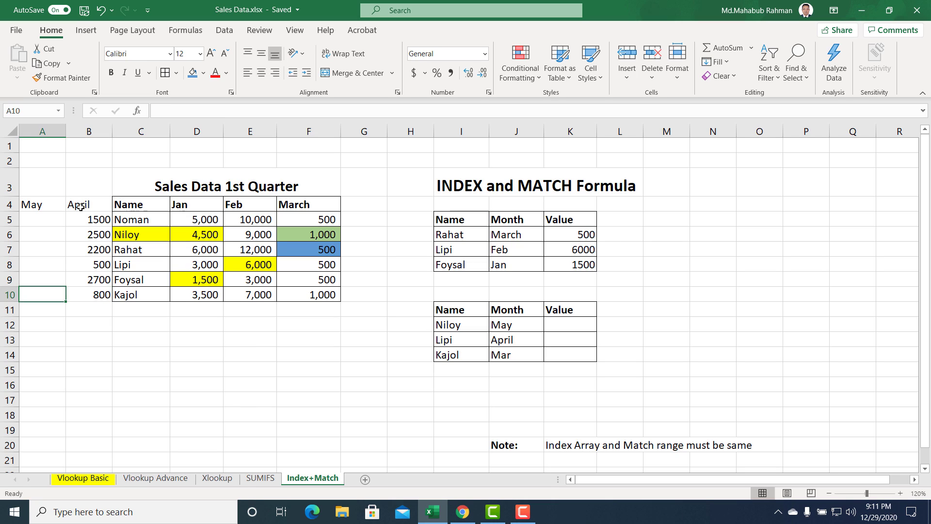
Step: Enter the May sales values 700, 1300, 1400, 2400, 1500 and 1200 in A5:A10
{"action": "type", "text": "1200"}
{"action": "key", "text": "Up"}
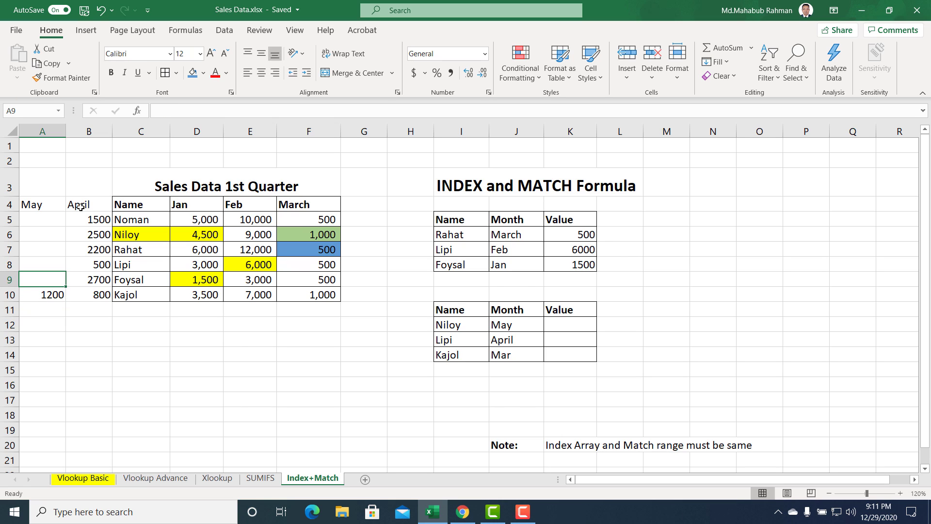
{"action": "type", "text": "1500"}
{"action": "key", "text": "Up"}
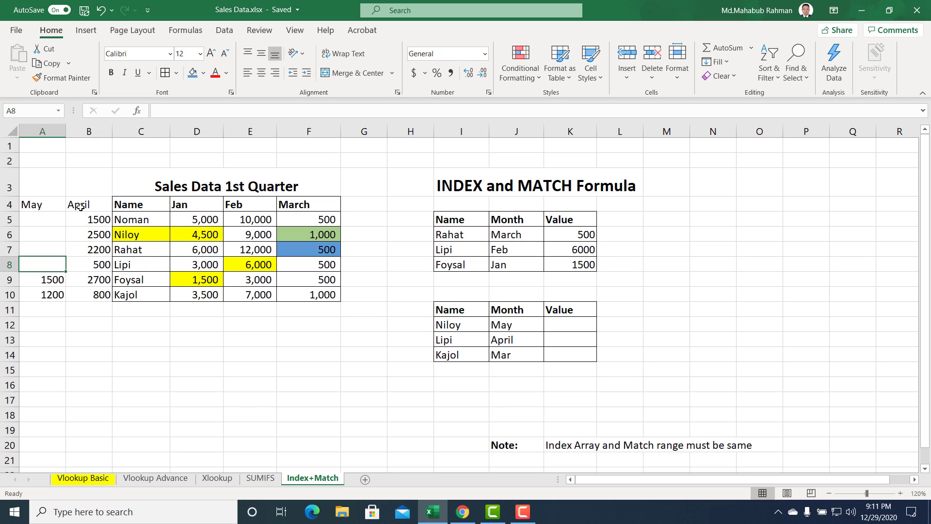
{"action": "type", "text": "2400"}
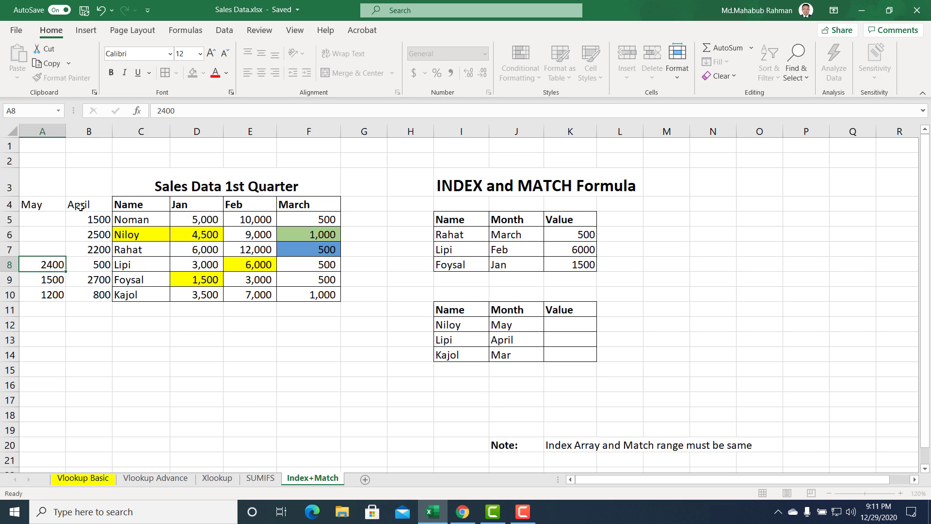
{"action": "key", "text": "Up"}
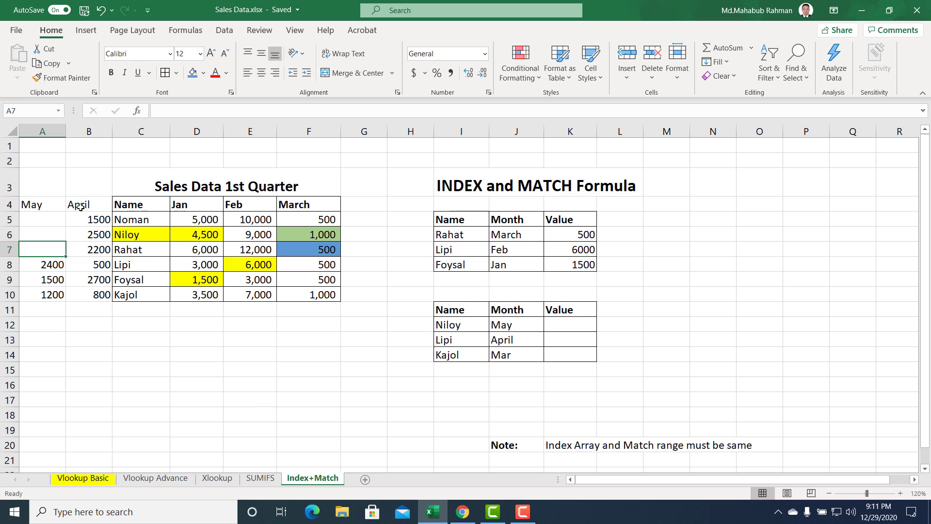
{"action": "type", "text": "1400"}
{"action": "key", "text": "Up"}
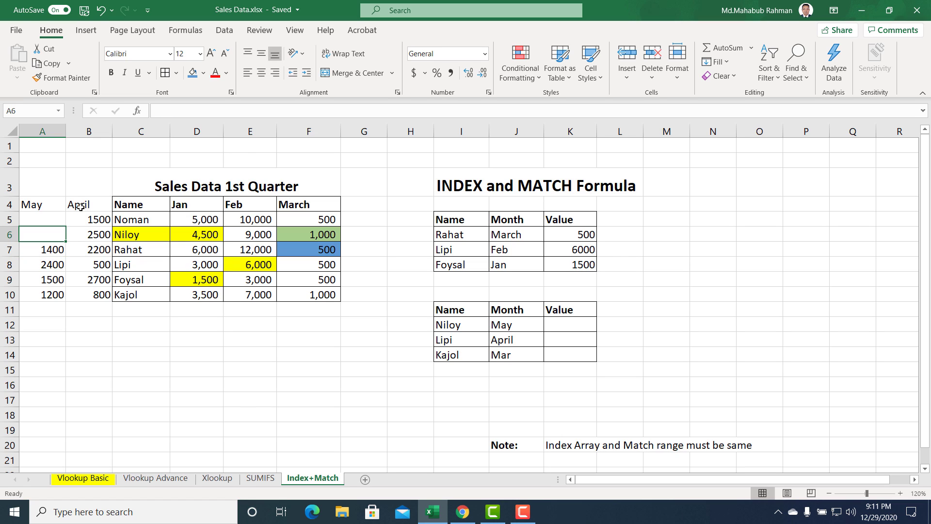
{"action": "type", "text": "1300"}
{"action": "key", "text": "Up"}
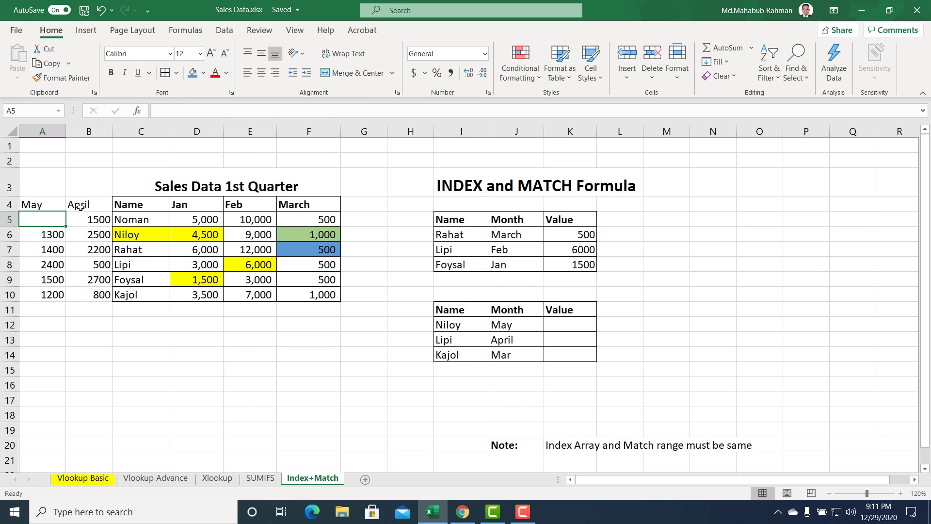
{"action": "type", "text": "700"}
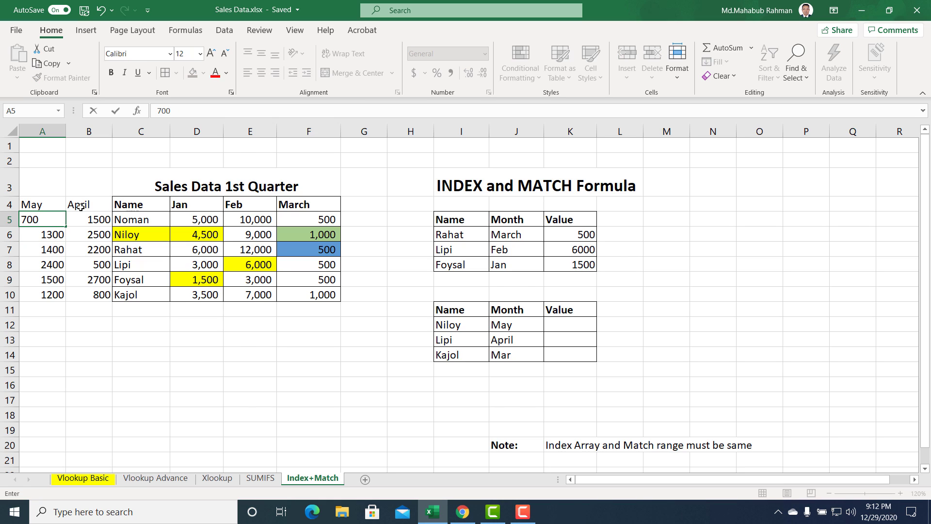
{"action": "key", "text": "Return"}
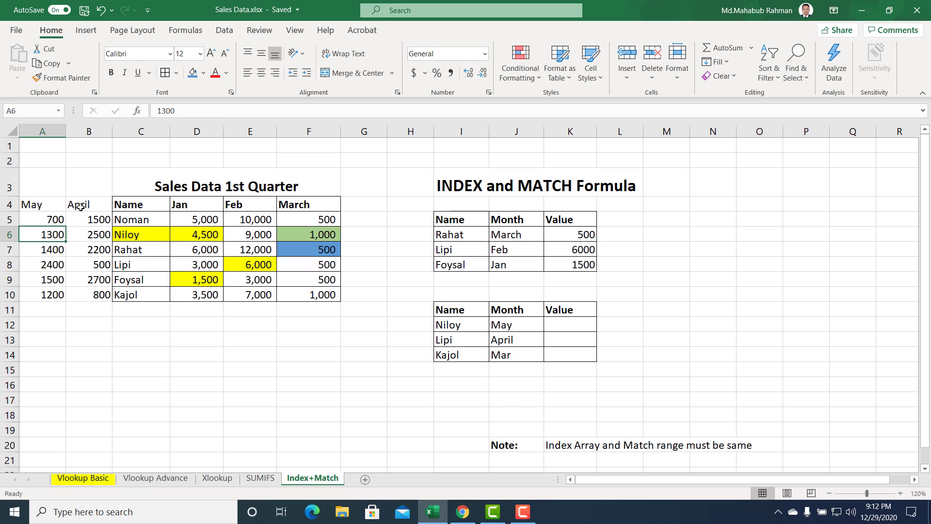
Step: Add cell borders to the May and April columns in A4:B10
{"action": "left_click_drag", "start_coordinate": [40, 205], "coordinate": [93, 293]}
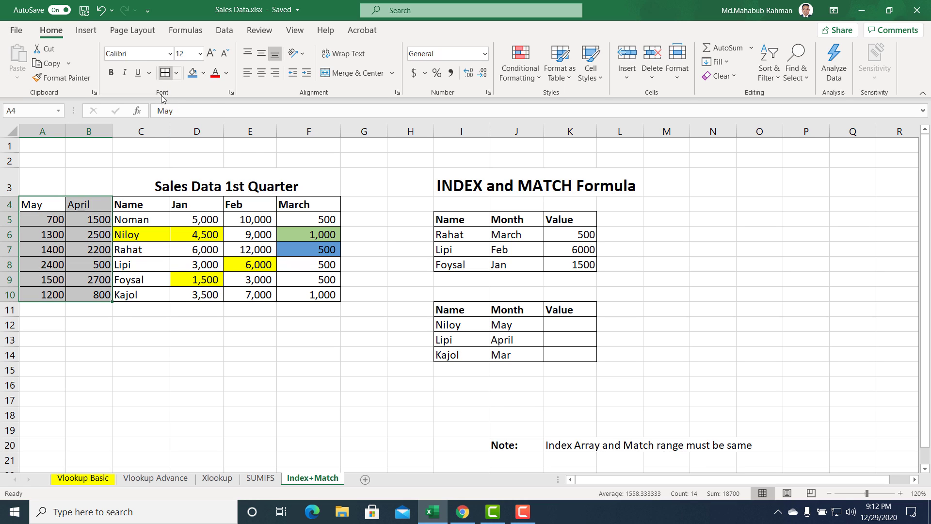
{"action": "left_click", "coordinate": [130, 219]}
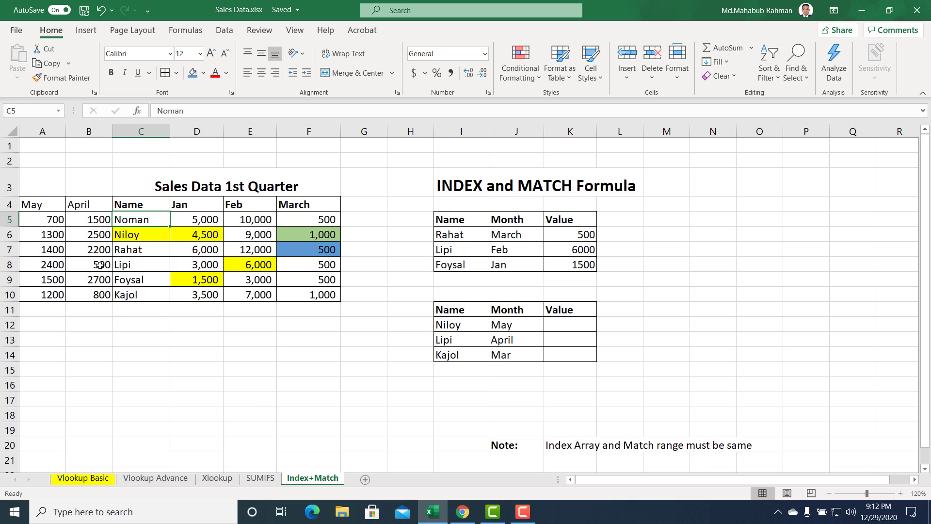
{"action": "left_click", "coordinate": [34, 205]}
{"action": "left_click_drag", "start_coordinate": [84, 207], "coordinate": [92, 297]}
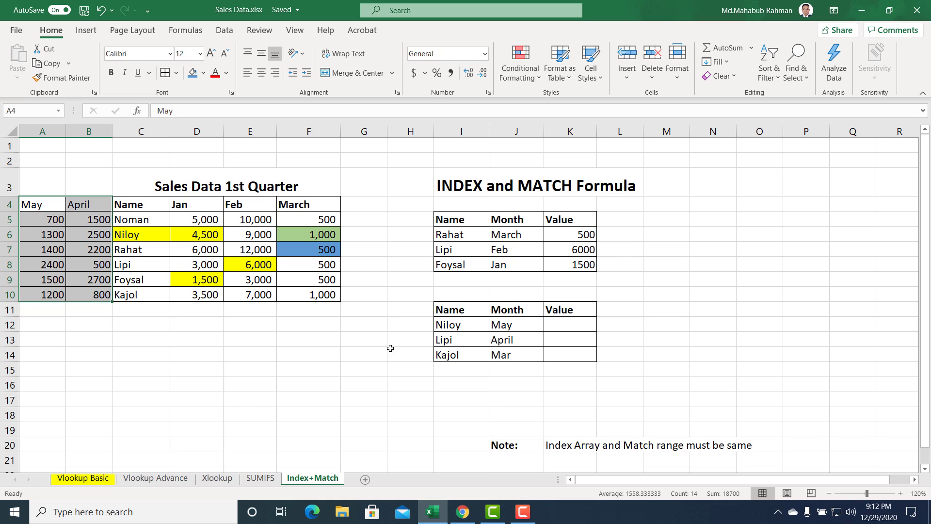
Step: Start an INDEX formula in K12 with the whole sales table $A$4:$F$10 as its absolute array
{"action": "left_click", "coordinate": [565, 329]}
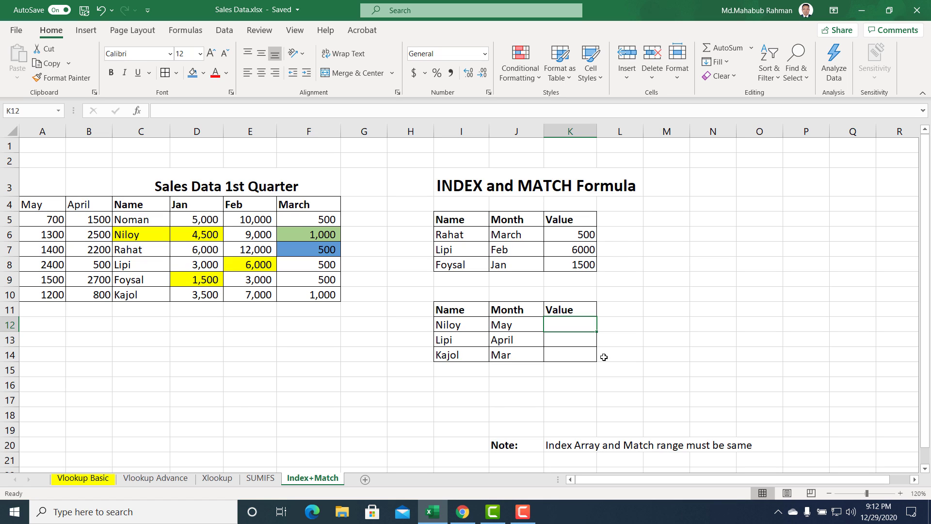
{"action": "type", "text": "="}
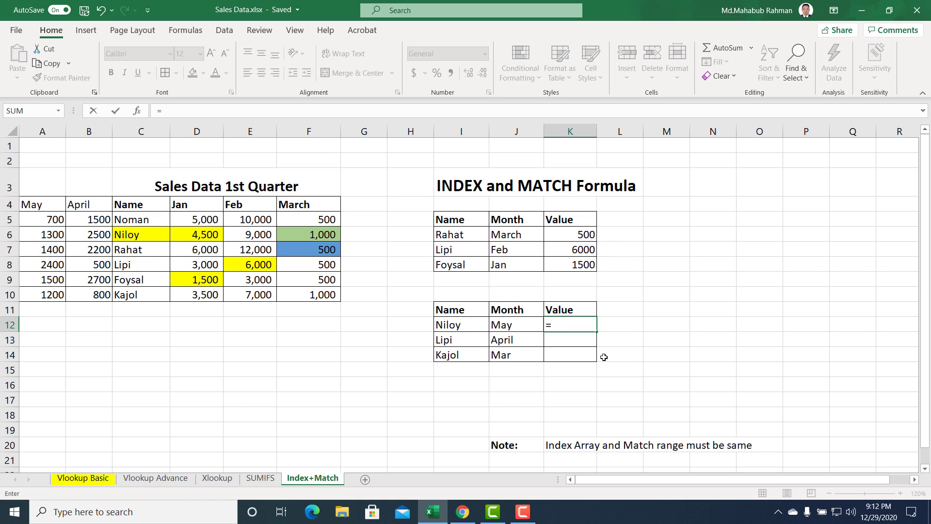
{"action": "type", "text": "INDEX("}
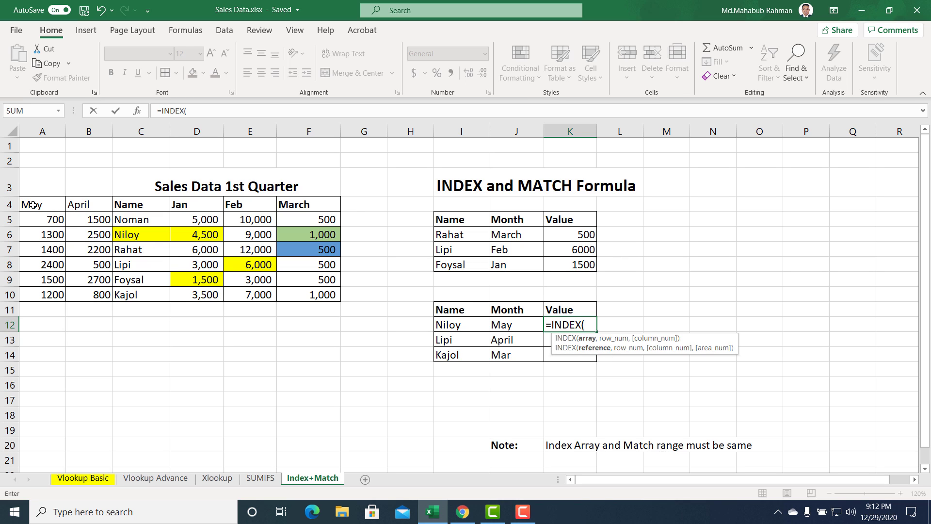
{"action": "left_click_drag", "start_coordinate": [33, 204], "coordinate": [311, 294]}
{"action": "key", "text": "F4"}
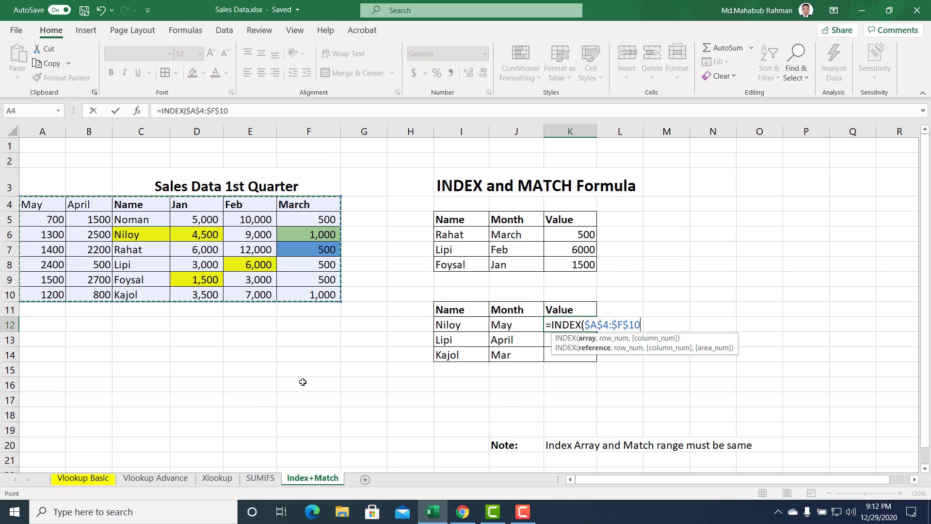
{"action": "type", "text": ","}
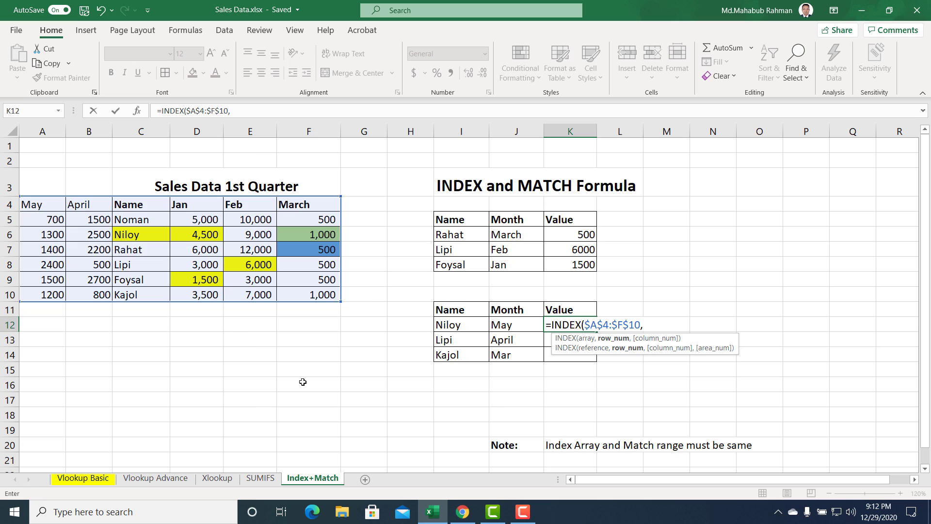
Step: Add the row argument MATCH(I12,$C$4:$C$10,0) to find the lookup name in the Name column
{"action": "type", "text": "mat"}
{"action": "key", "text": "Tab"}
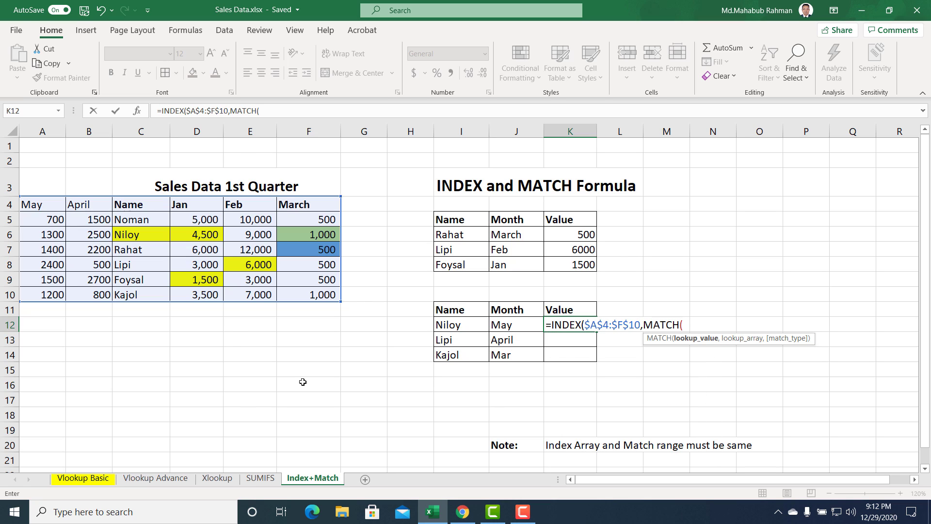
{"action": "left_click", "coordinate": [436, 328]}
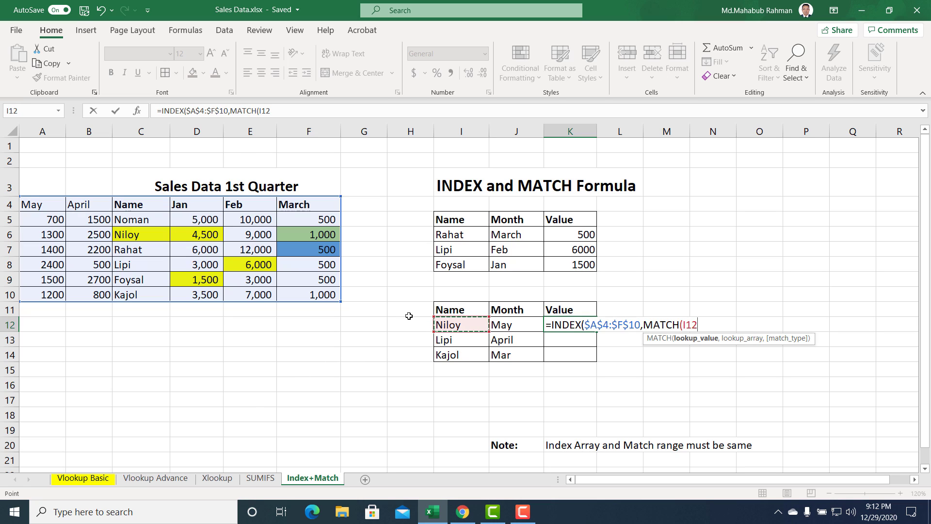
{"action": "type", "text": ","}
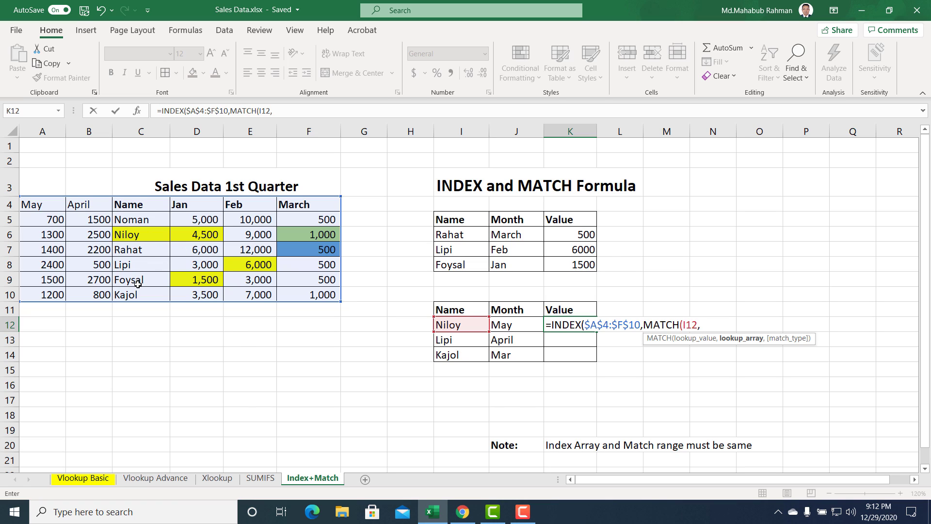
{"action": "left_click_drag", "start_coordinate": [132, 201], "coordinate": [132, 294]}
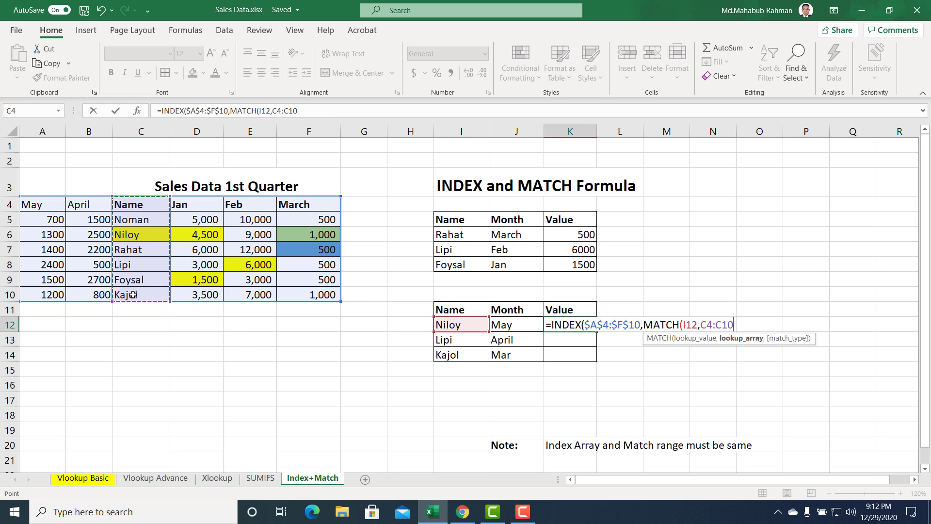
{"action": "key", "text": "F4"}
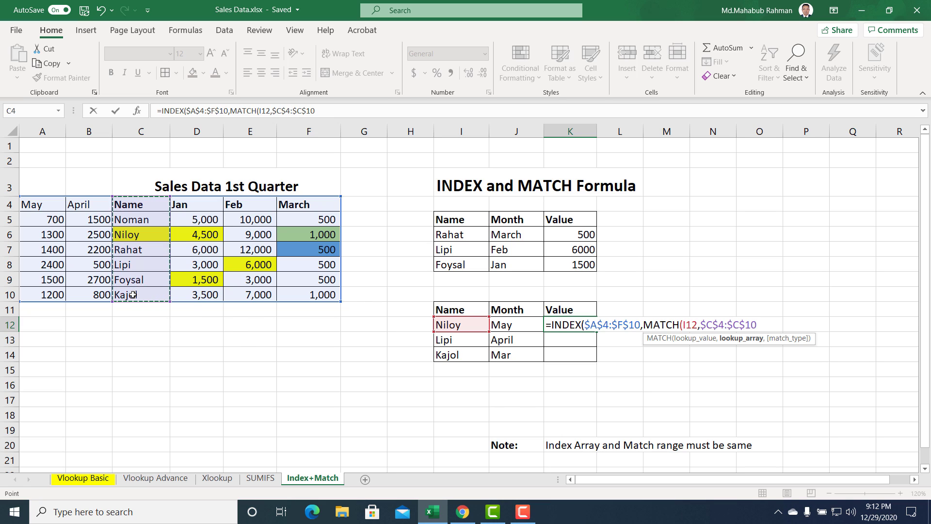
{"action": "type", "text": ",0"}
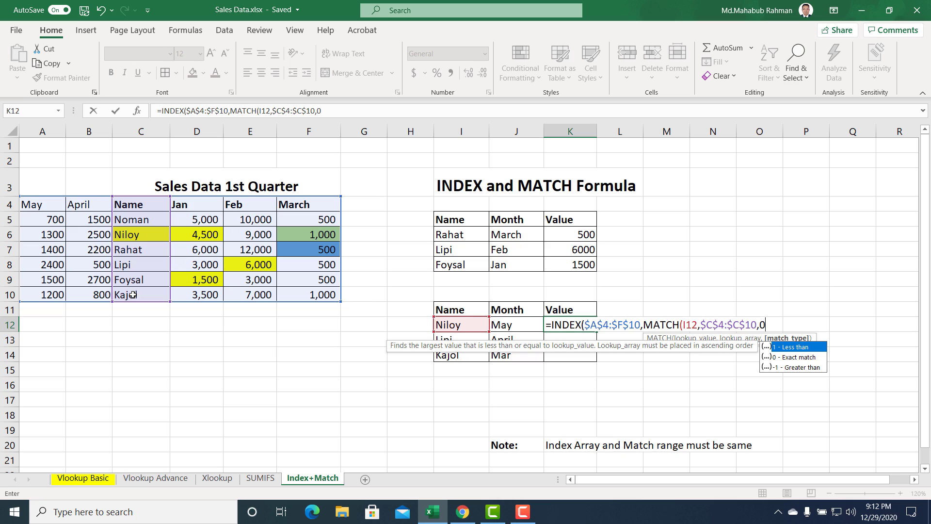
{"action": "type", "text": ")"}
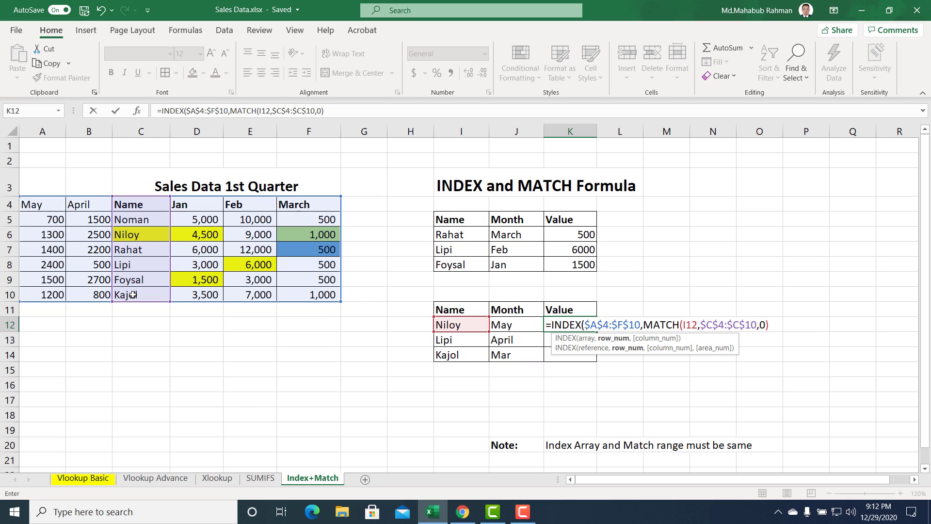
{"action": "type", "text": ","}
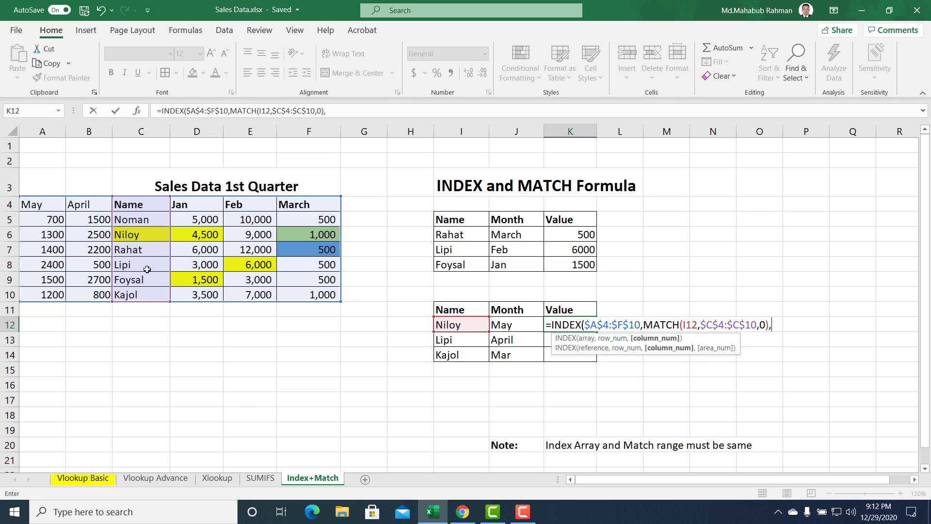
Step: Add the column argument MATCH(J12,$A$4:$F$4,0) to find the month in the header row, and complete the K12 formula
{"action": "type", "text": "mat"}
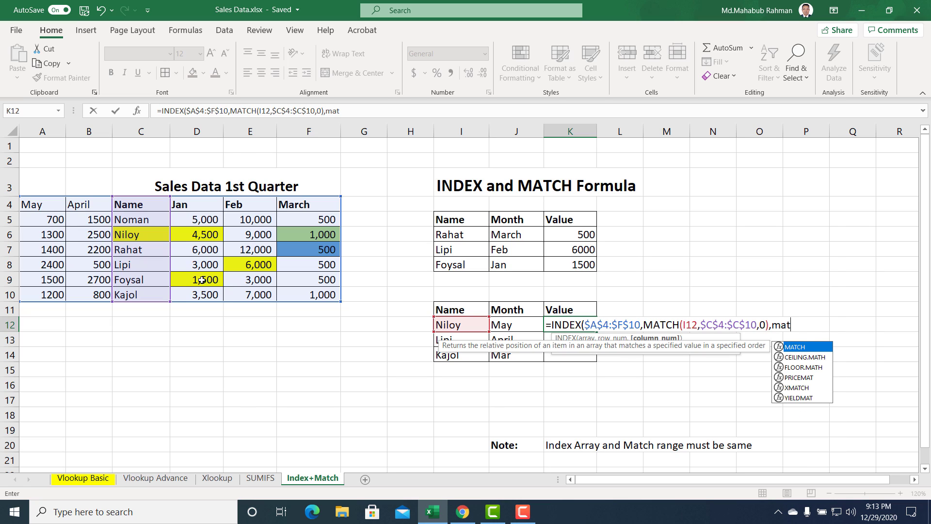
{"action": "key", "text": "Tab"}
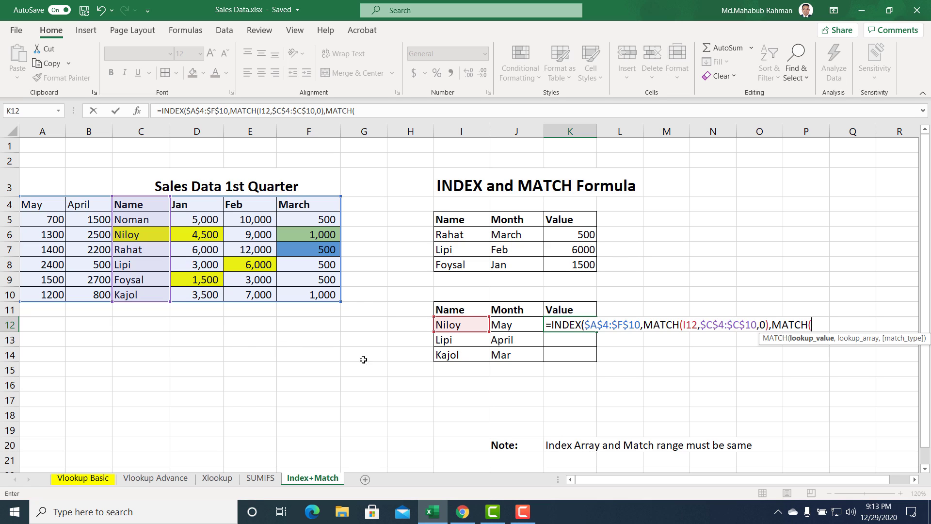
{"action": "left_click", "coordinate": [491, 324]}
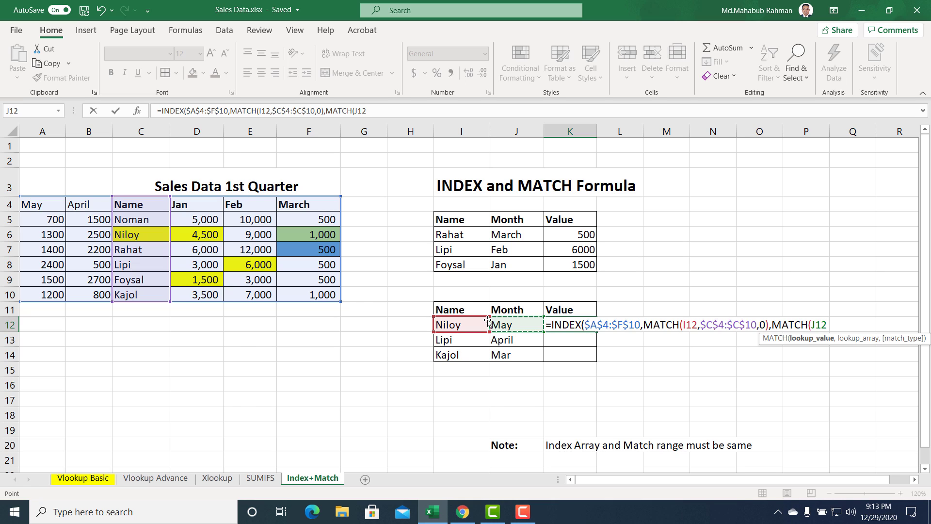
{"action": "type", "text": ","}
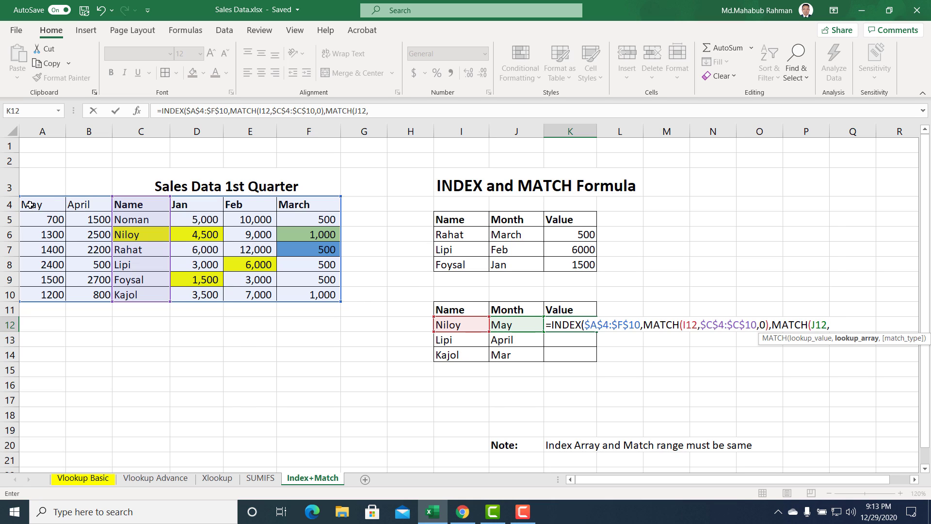
{"action": "left_click_drag", "start_coordinate": [30, 204], "coordinate": [306, 207]}
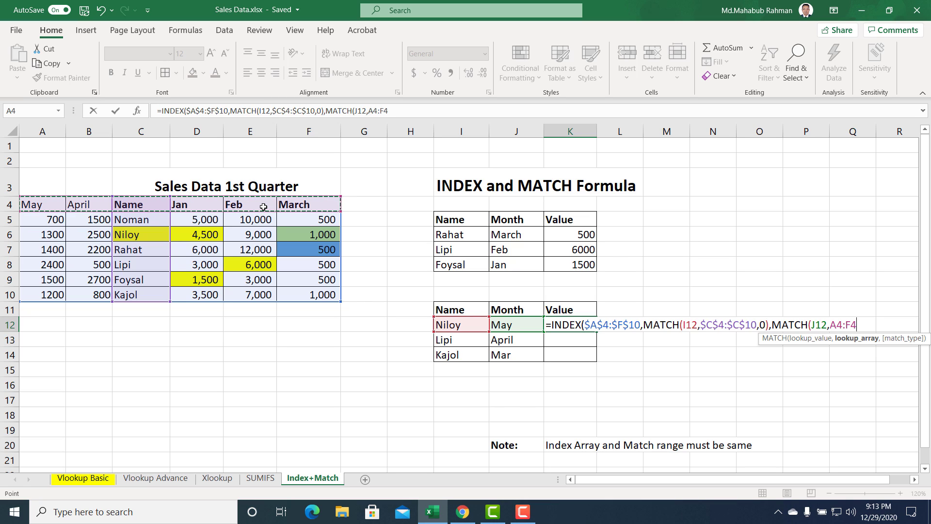
{"action": "key", "text": "F4"}
{"action": "type", "text": ","}
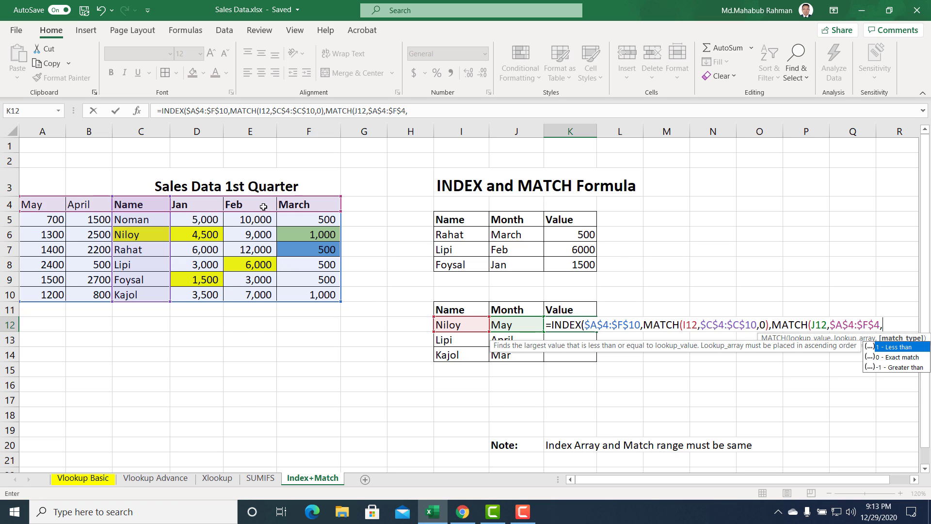
{"action": "type", "text": "0)"}
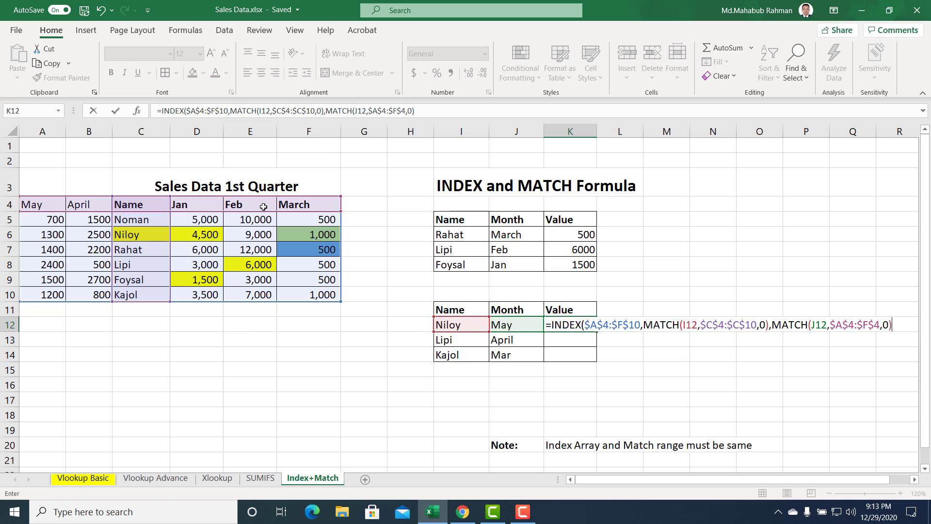
{"action": "type", "text": ")"}
{"action": "key", "text": "Return"}
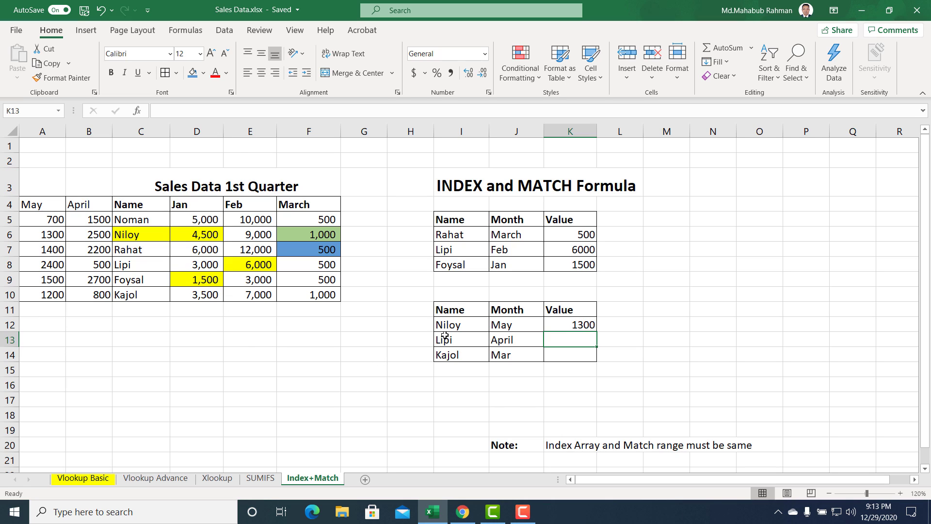
Step: Check lookup row I12:K12 against the sales table and highlight the matching May value in A6 with a light gold fill
{"action": "left_click_drag", "start_coordinate": [445, 325], "coordinate": [573, 327]}
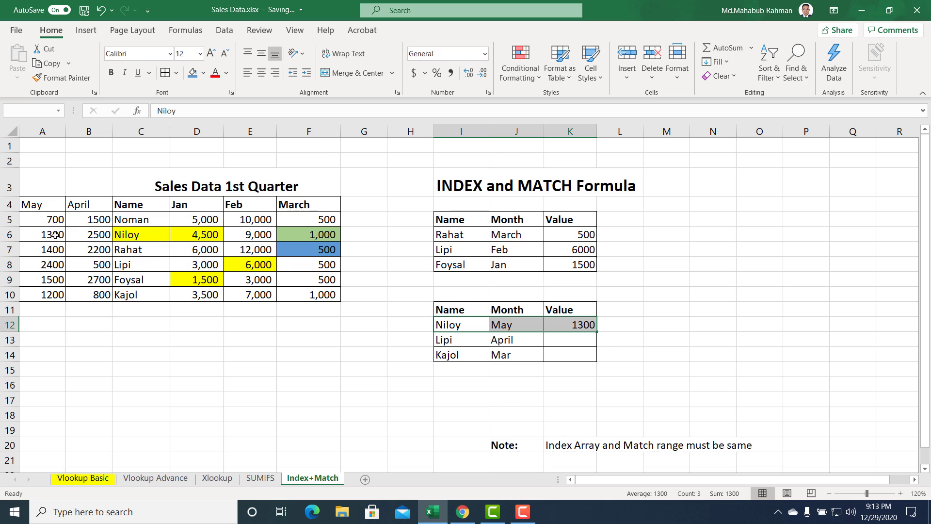
{"action": "left_click", "coordinate": [40, 235]}
{"action": "left_click", "coordinate": [203, 73]}
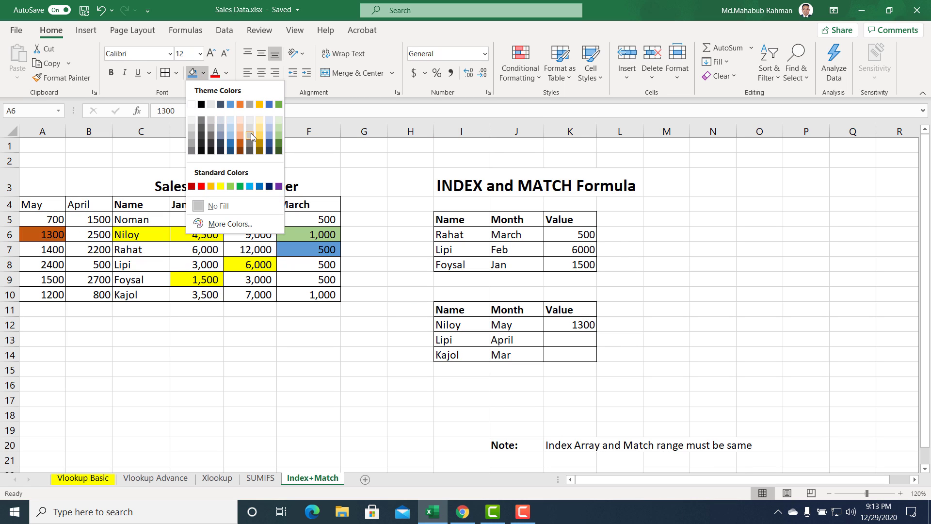
{"action": "left_click", "coordinate": [259, 138]}
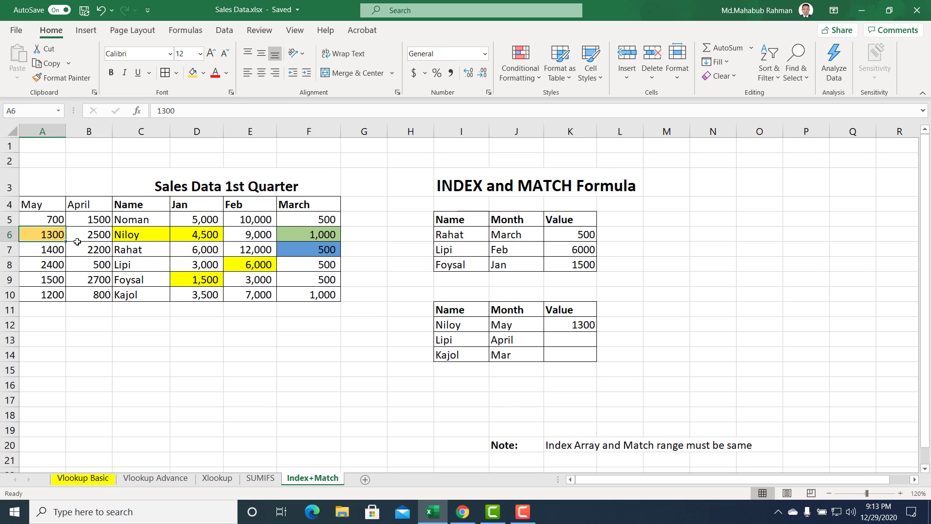
Step: Fill the K12 INDEX and MATCH formula down through K14 and inspect the copied formula in K14
{"action": "left_click", "coordinate": [566, 327]}
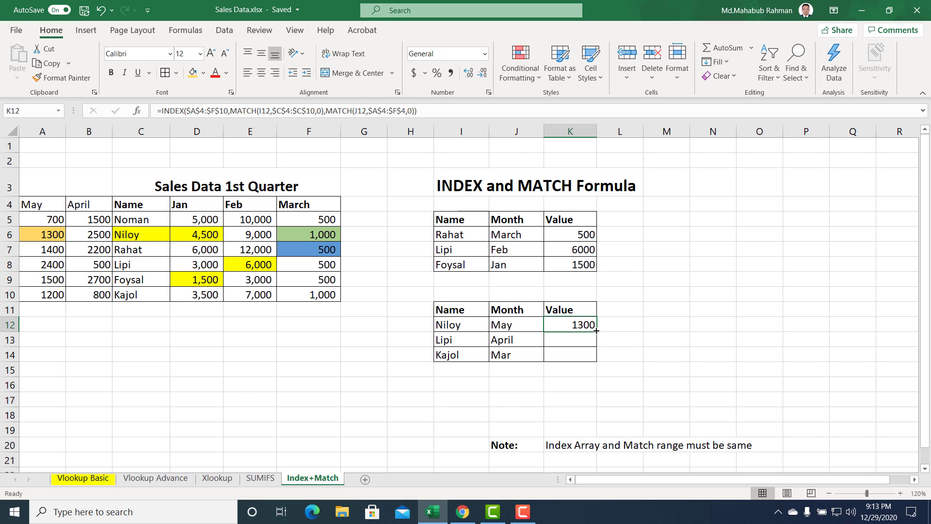
{"action": "left_click_drag", "start_coordinate": [597, 331], "coordinate": [596, 363]}
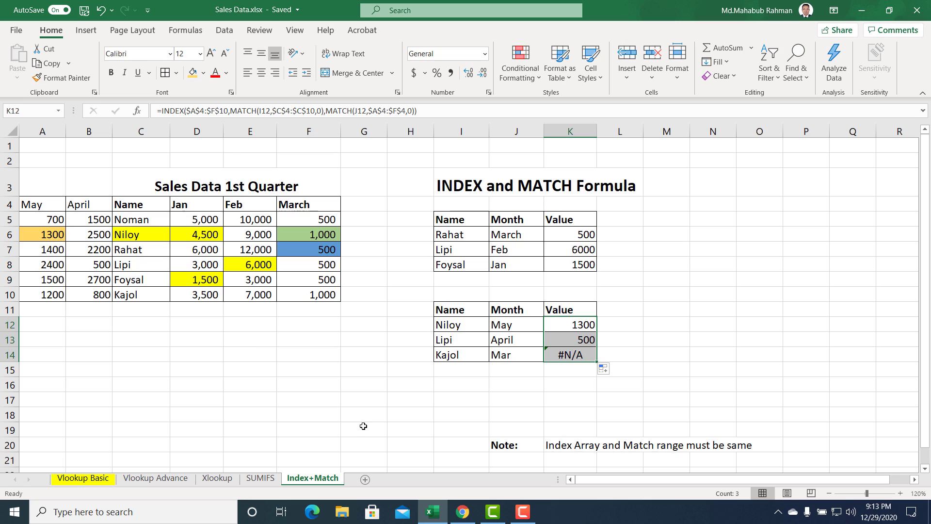
{"action": "left_click", "coordinate": [570, 357]}
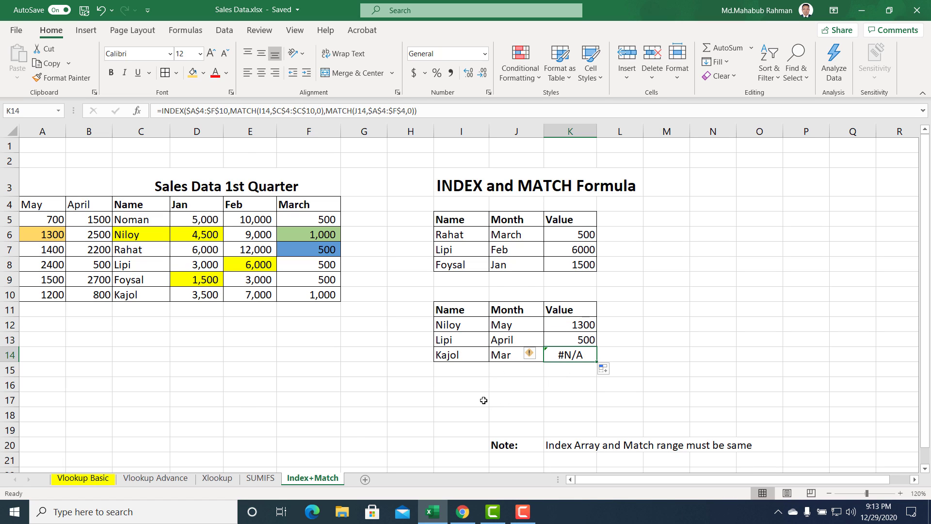
Step: Replace the month in J14 with a copy of the March header from F4
{"action": "left_click", "coordinate": [502, 359]}
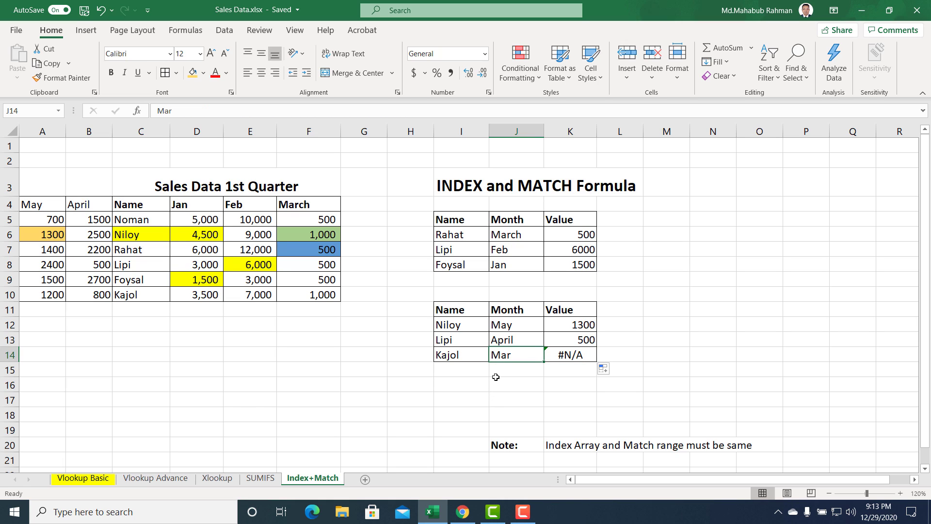
{"action": "left_click", "coordinate": [308, 204]}
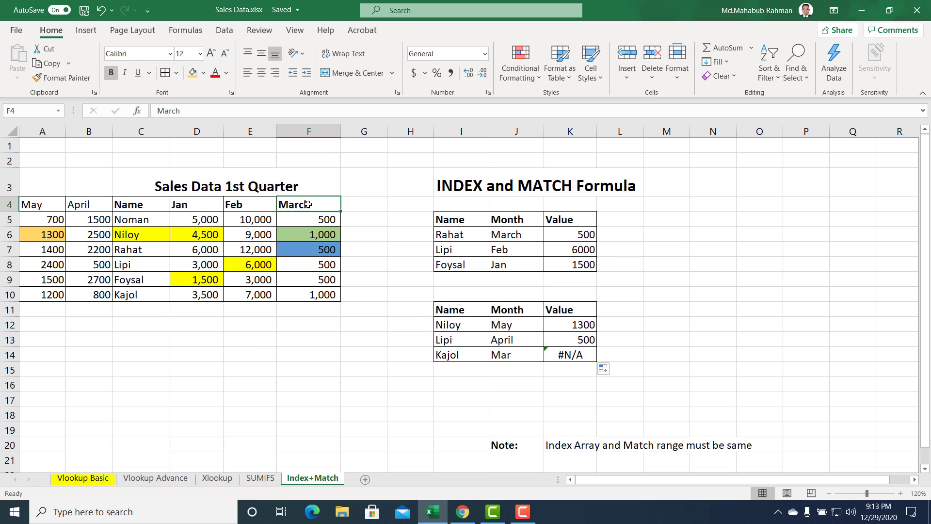
{"action": "key", "text": "ctrl+c"}
{"action": "left_click", "coordinate": [499, 354]}
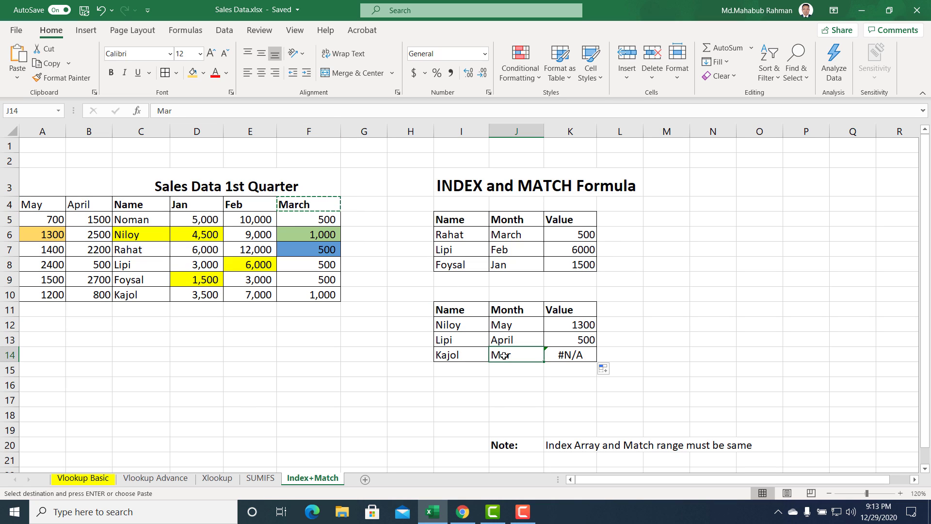
{"action": "key", "text": "ctrl+v"}
{"action": "left_click", "coordinate": [646, 353]}
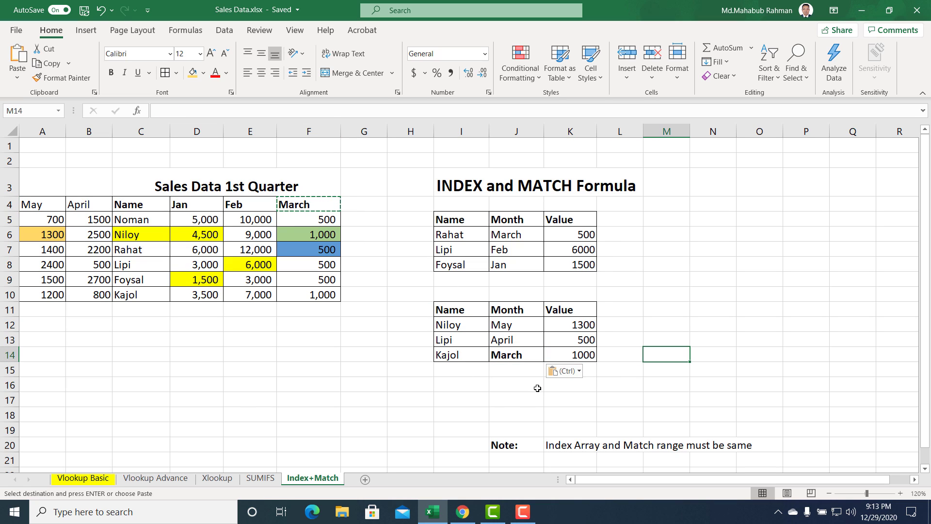
{"action": "key", "text": "Escape"}
Step: Check lookup row I14:K14 against the sales table and highlight the matching March value in F10 with a light gold fill
{"action": "left_click", "coordinate": [528, 354]}
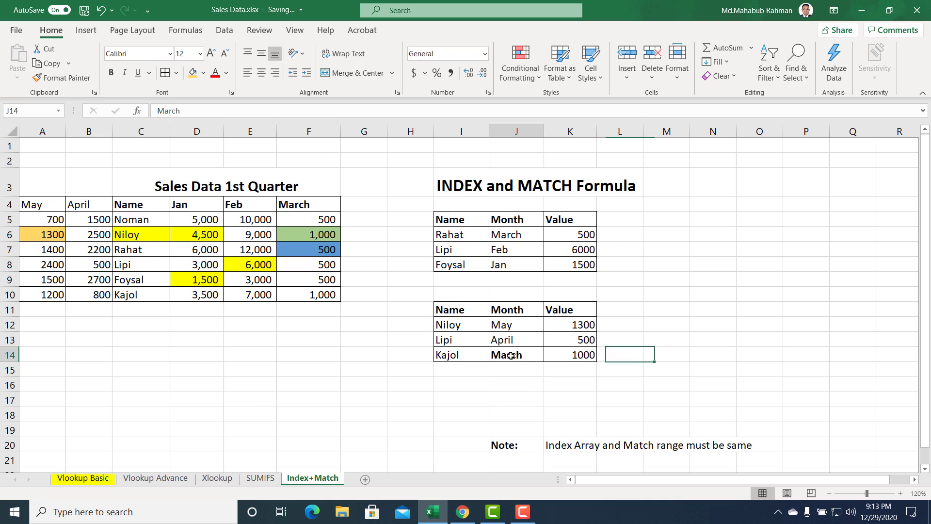
{"action": "left_click", "coordinate": [466, 353]}
{"action": "left_click", "coordinate": [581, 357]}
{"action": "left_click", "coordinate": [148, 295]}
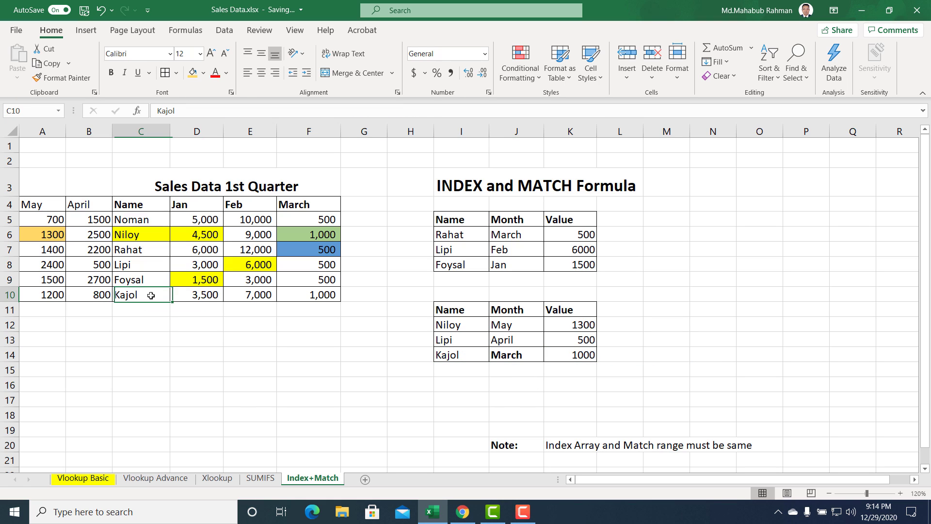
{"action": "left_click", "coordinate": [319, 299]}
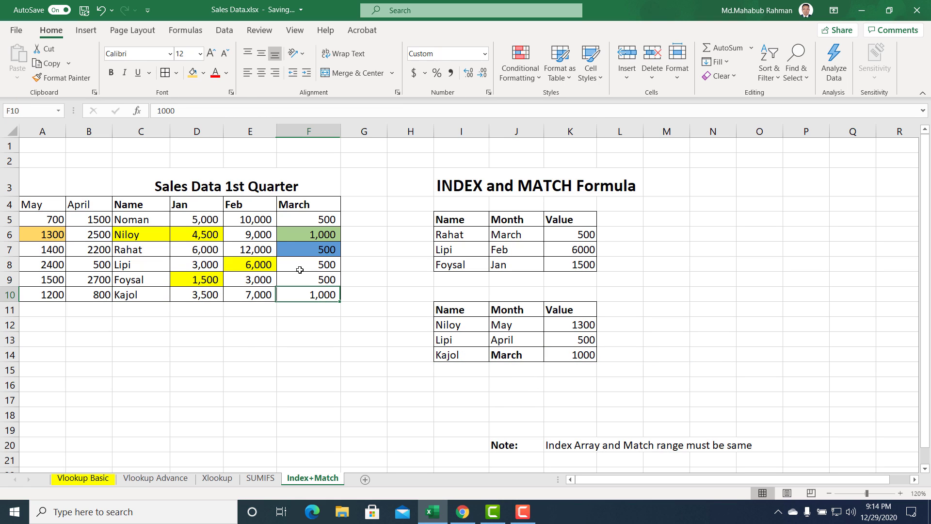
{"action": "left_click", "coordinate": [193, 73]}
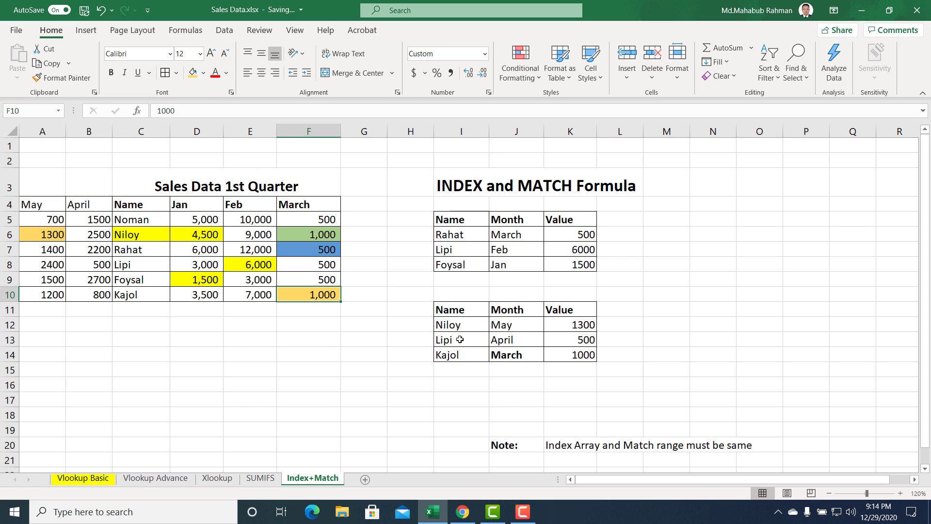
Step: Check lookup row I13:K13 against the sales table and highlight the matching April value in B8 with a light gold fill
{"action": "left_click", "coordinate": [494, 340]}
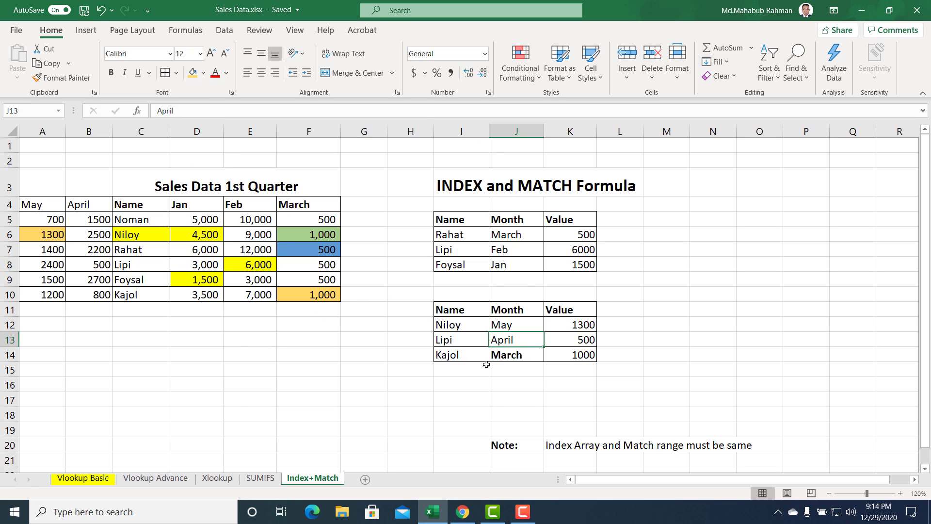
{"action": "left_click", "coordinate": [562, 340]}
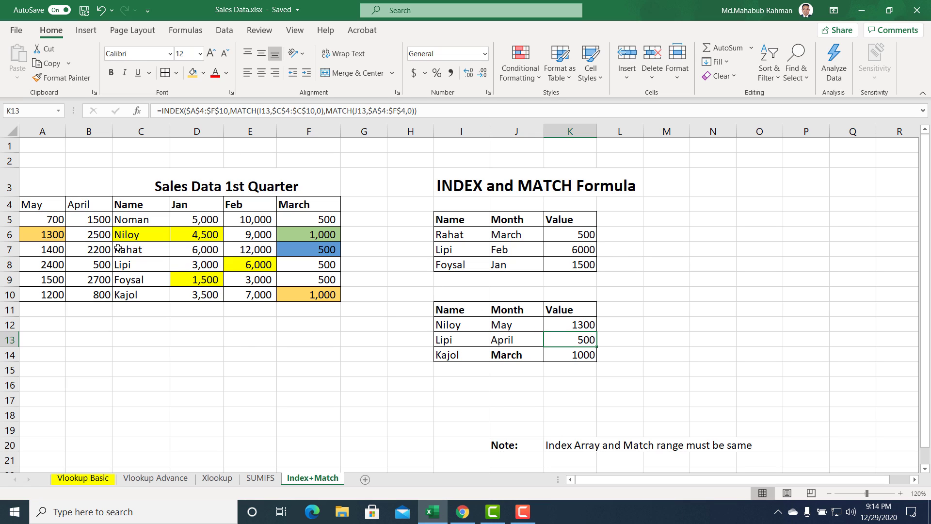
{"action": "left_click", "coordinate": [100, 265]}
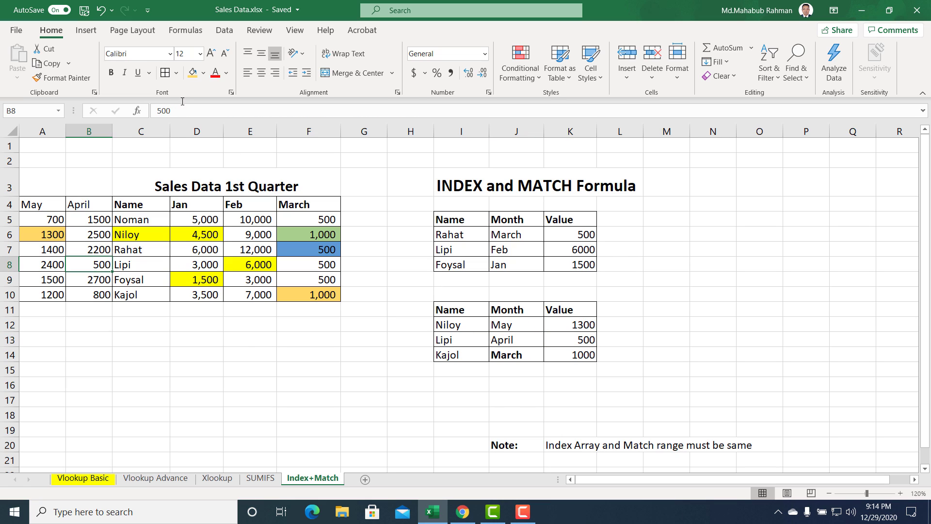
{"action": "left_click", "coordinate": [192, 73]}
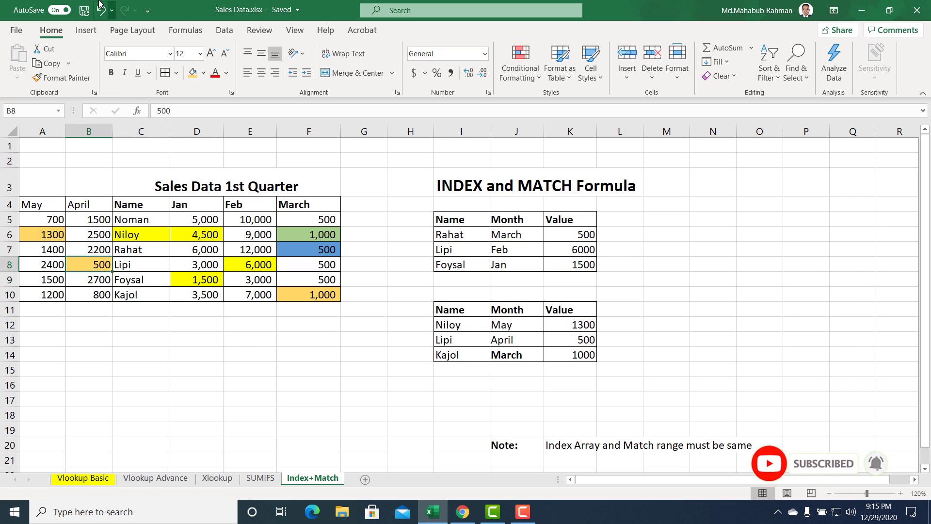
{"action": "left_click", "coordinate": [527, 514]}
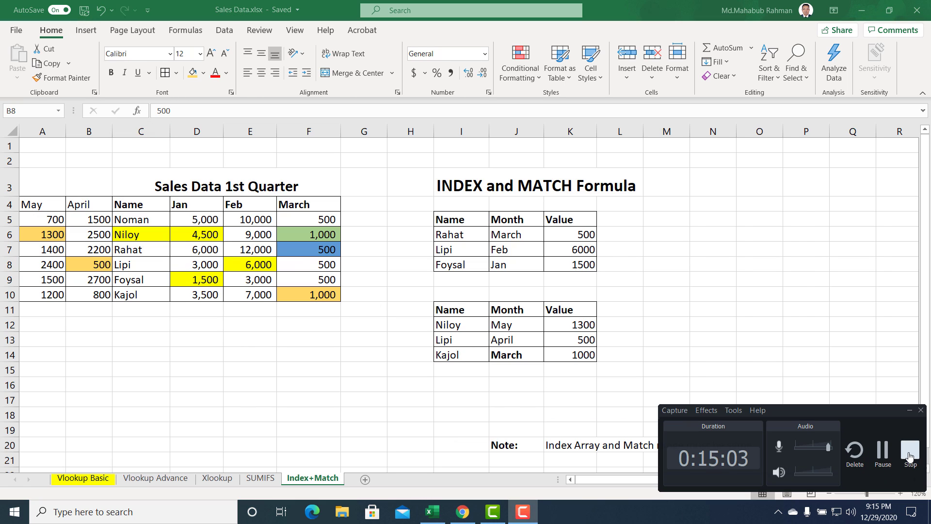